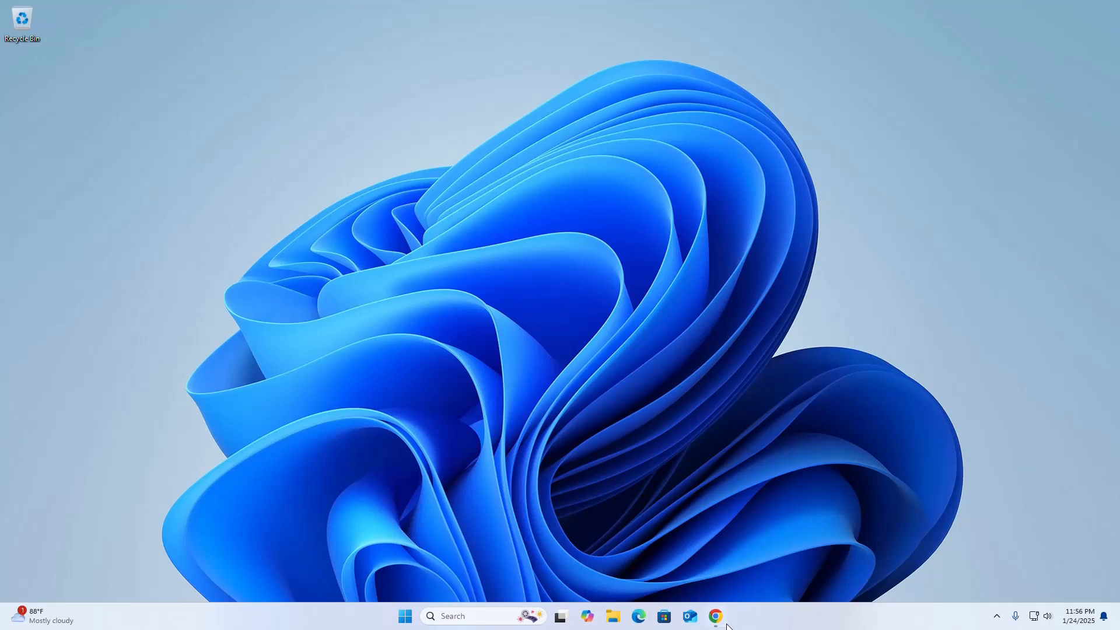
- Open the mxlinux.org Download Links page and browse the MX-23.5 release links
click(723, 624)
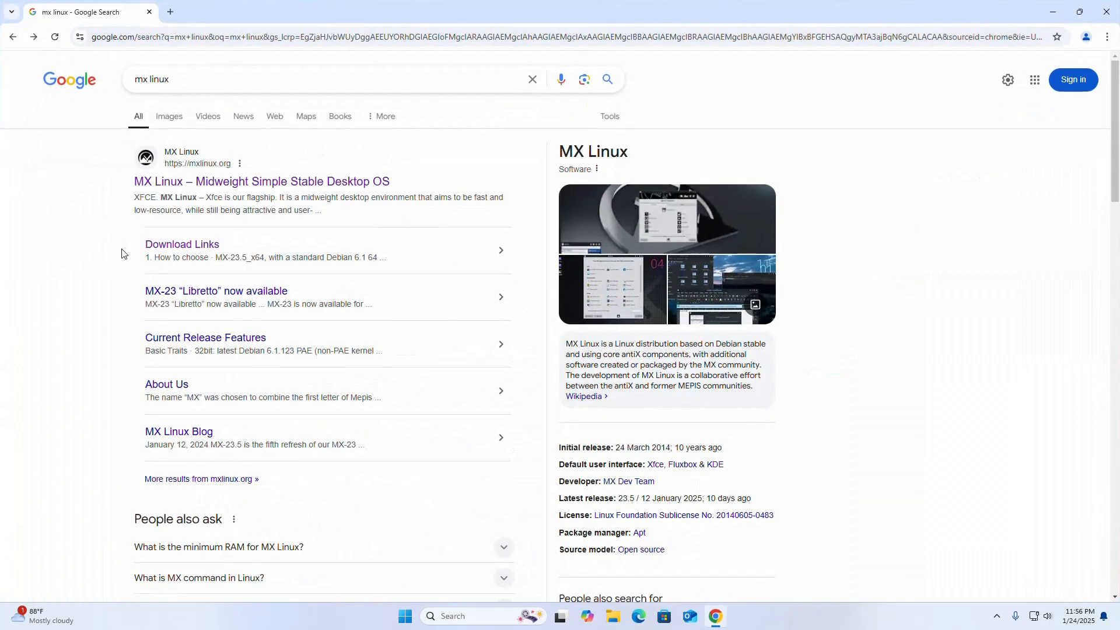
click(200, 171)
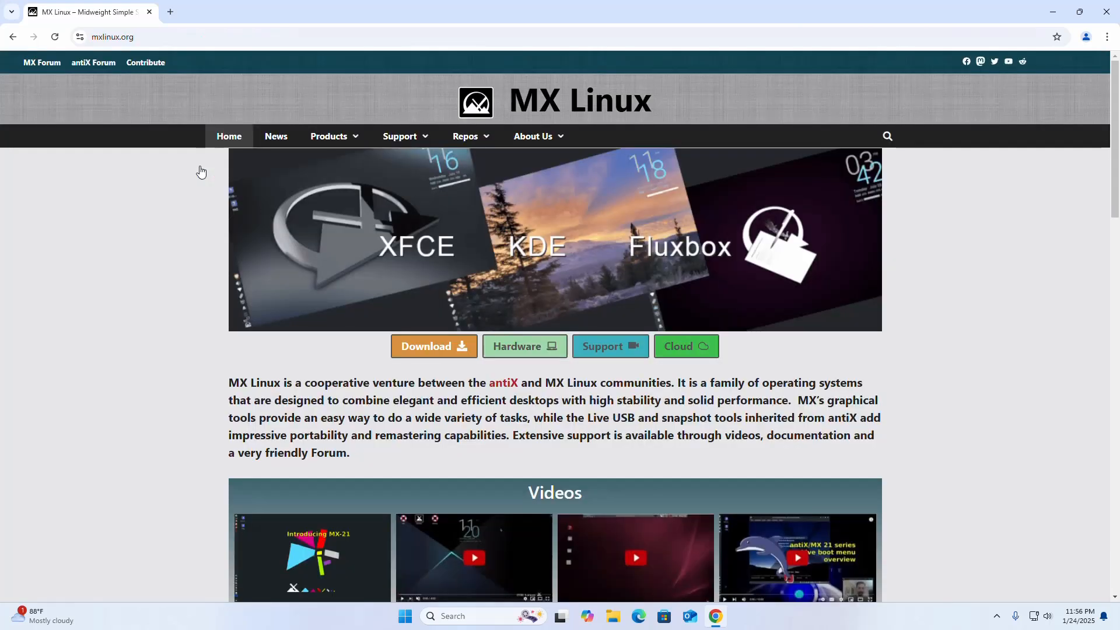
click(426, 352)
scroll(178, 285, down, 1)
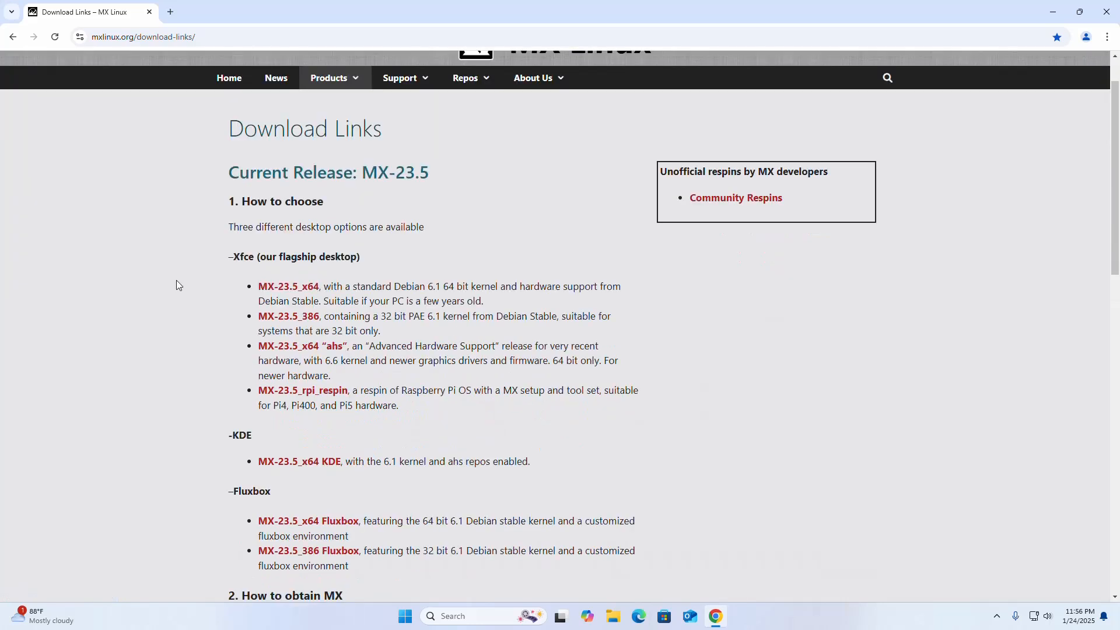
scroll(178, 284, down, 1)
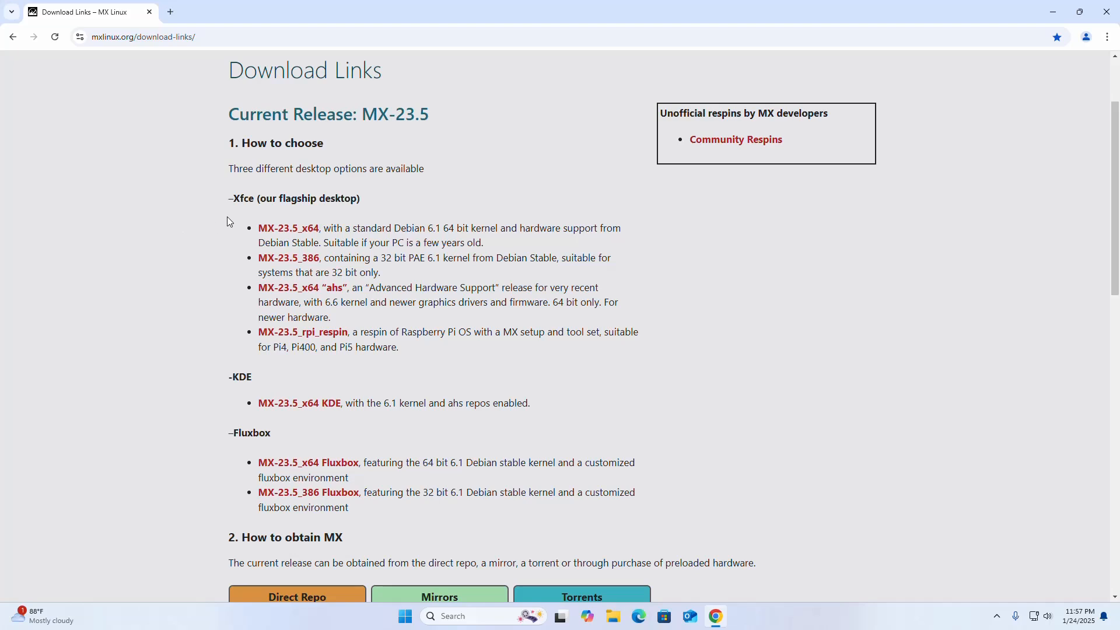
drag(254, 199, 234, 199)
click(286, 232)
- Minimize Chrome, launch Oracle VirtualBox from Windows search and maximize its window
click(1053, 11)
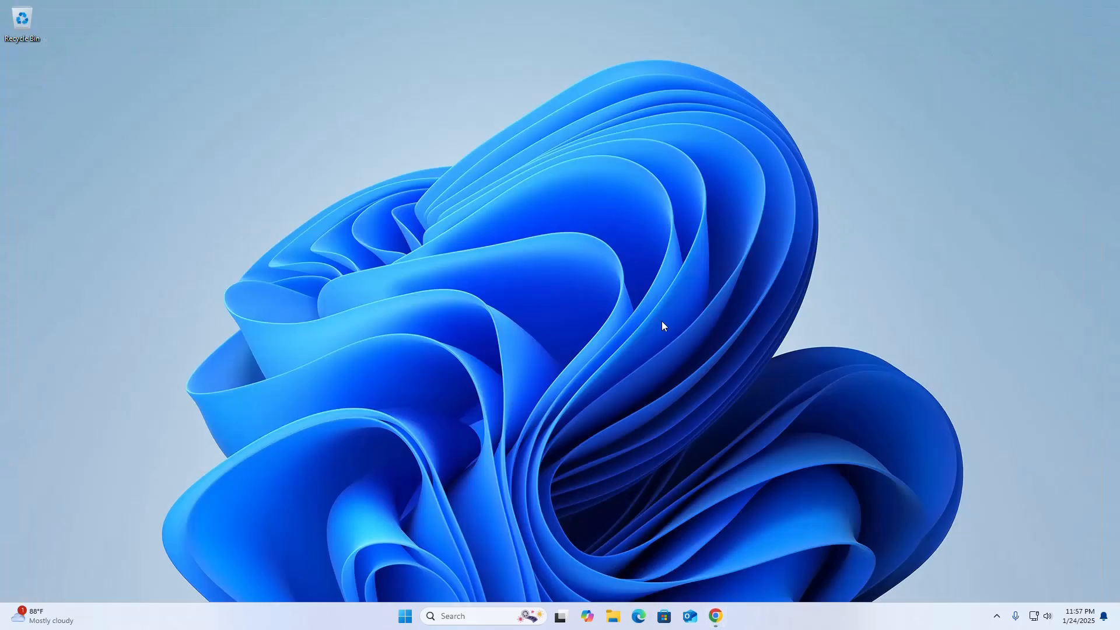
click(479, 615)
text(vi)
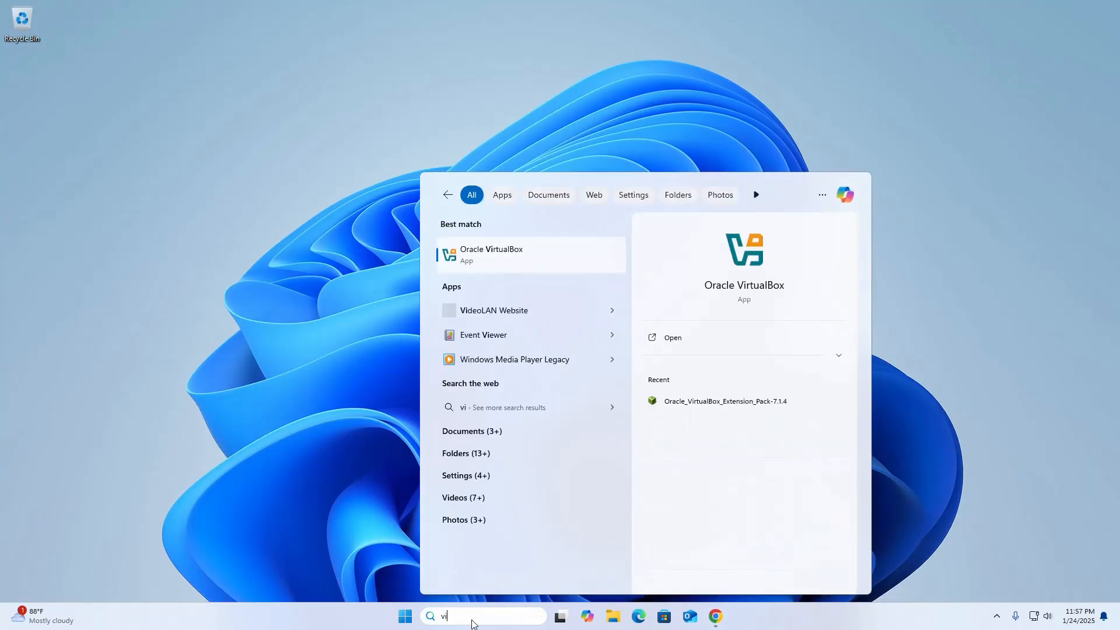
click(758, 258)
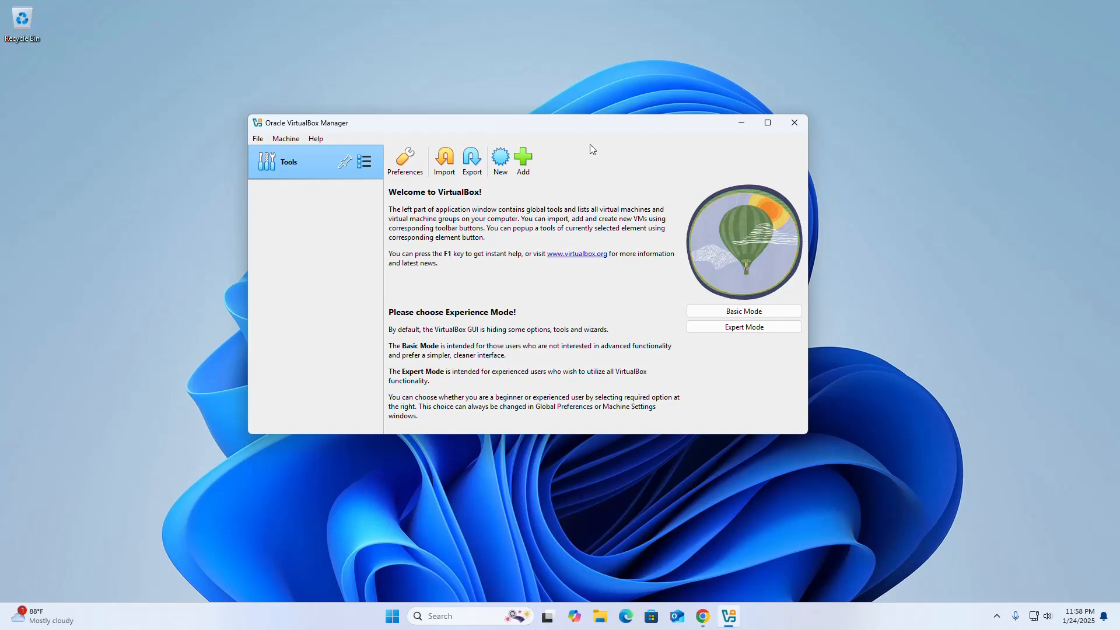
click(768, 121)
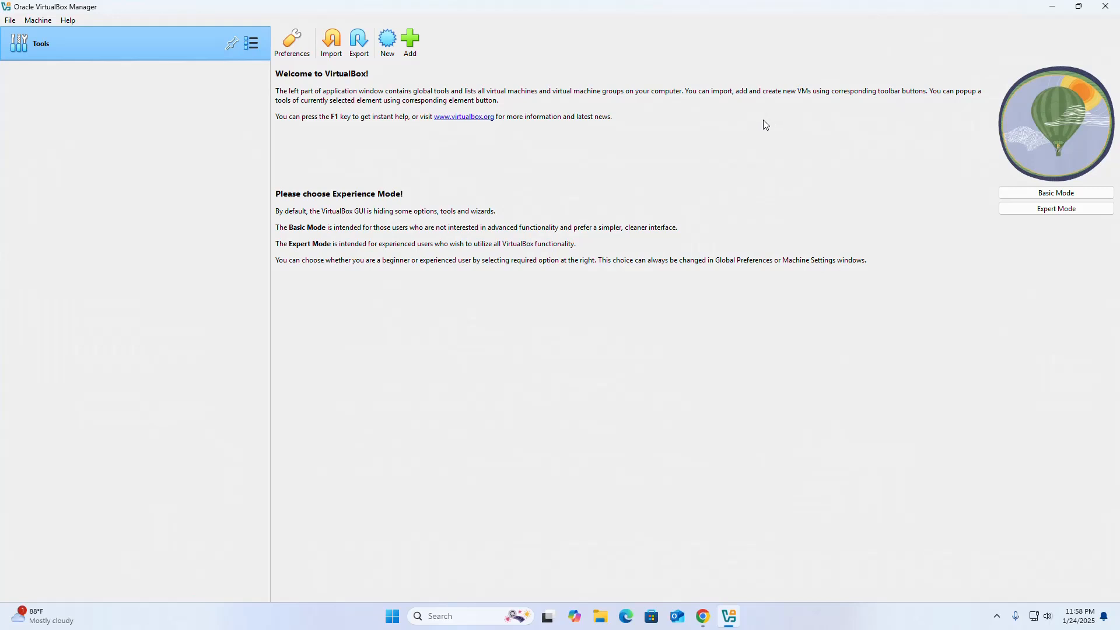
- Create a new VM named 'MX LINUX' using MX-23.5_x64.iso from Downloads as its ISO image
click(388, 44)
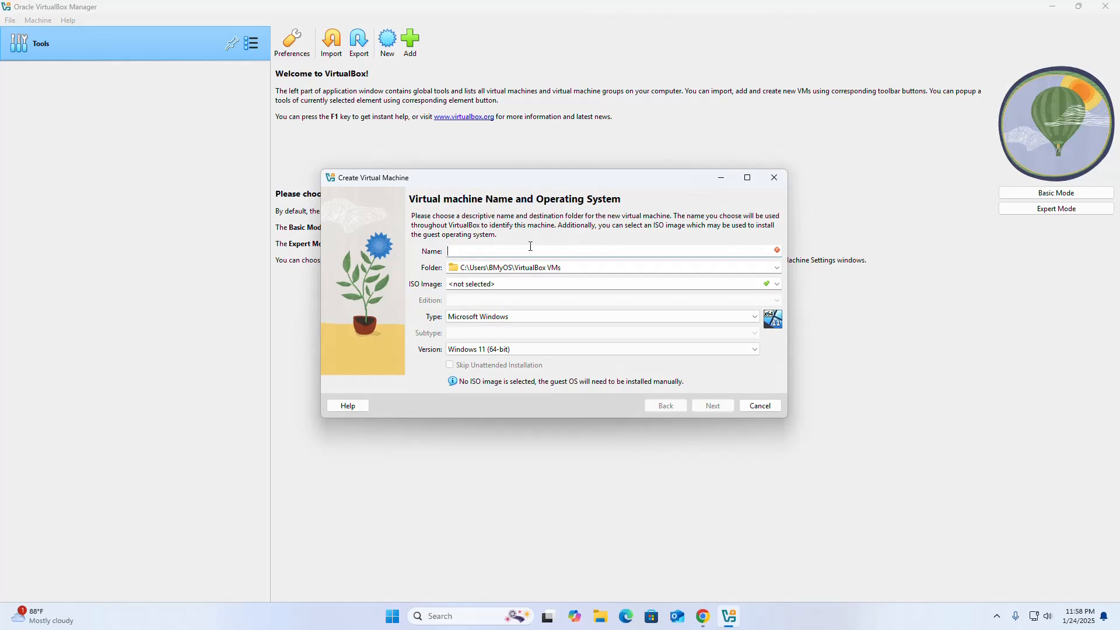
text(MX LINUX)
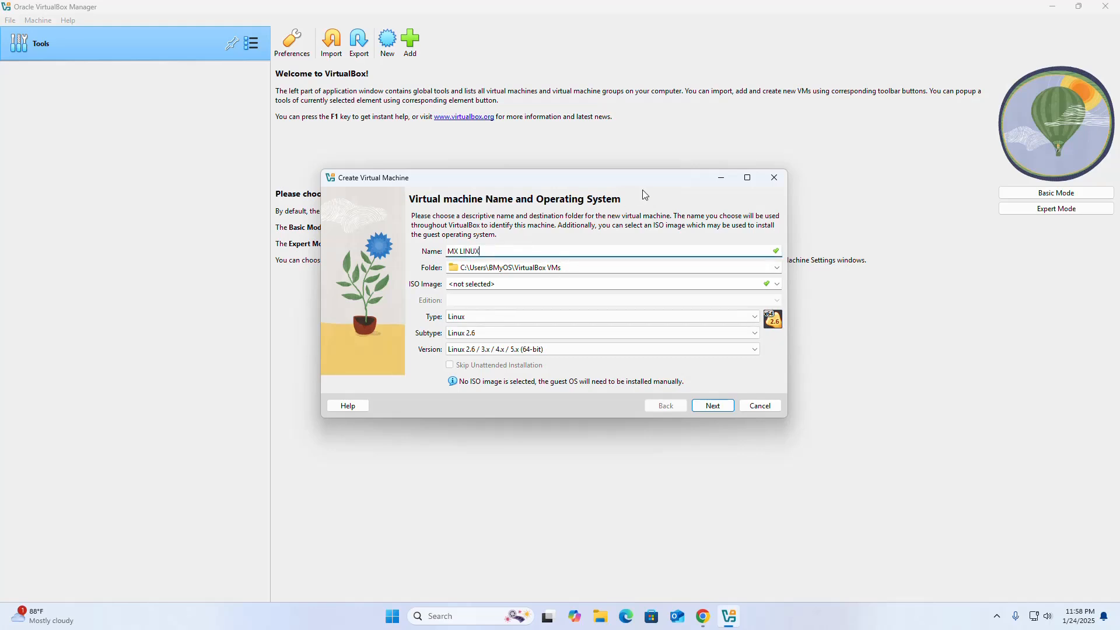
click(777, 283)
click(502, 307)
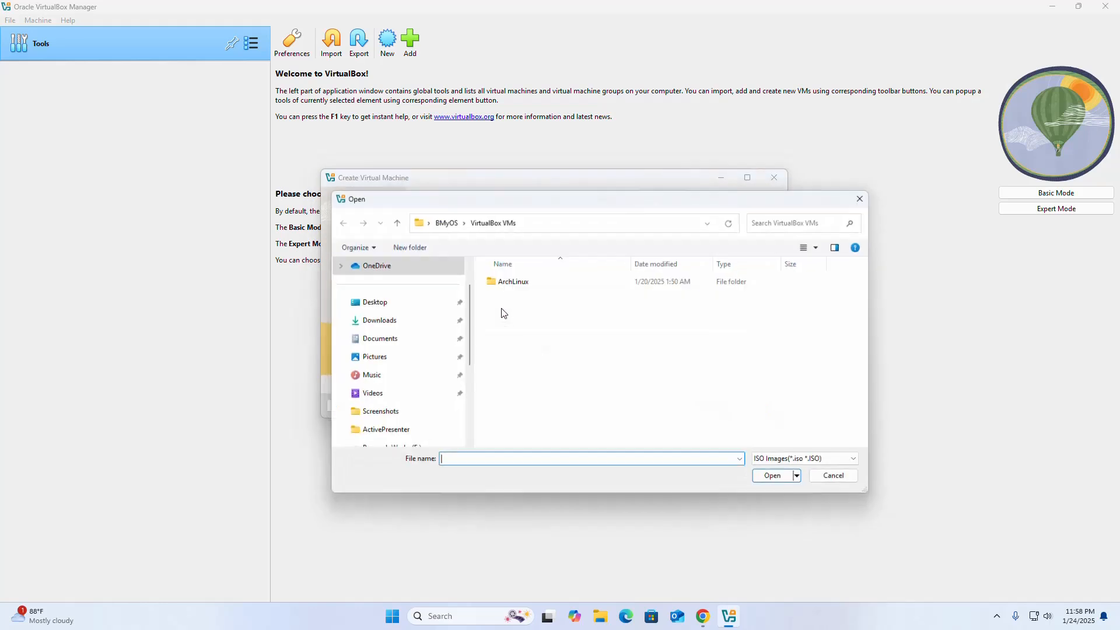
click(380, 321)
click(528, 362)
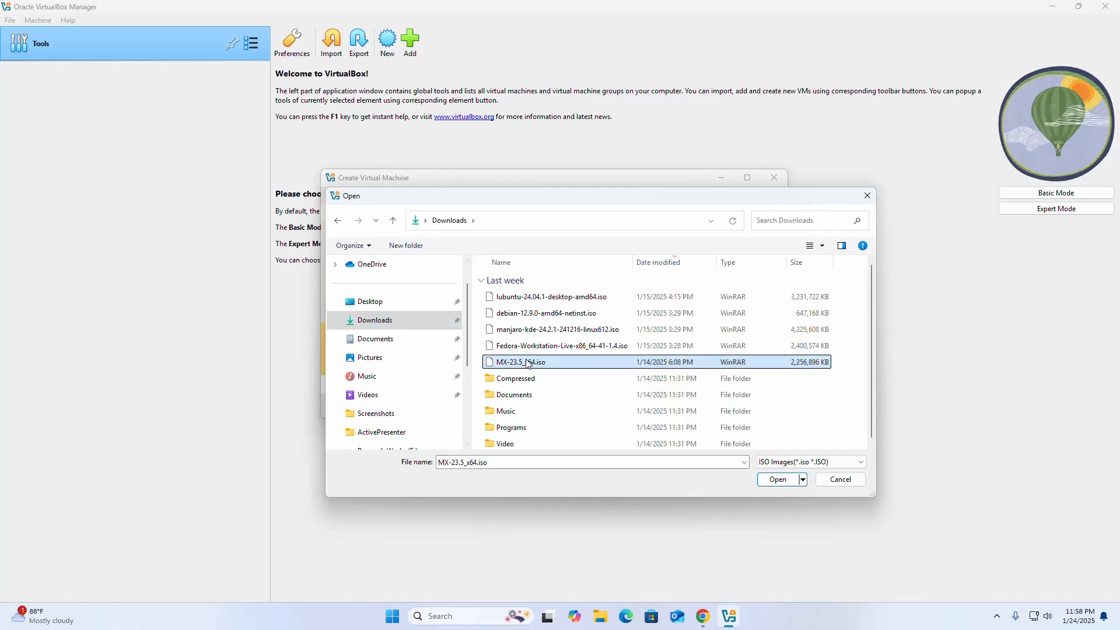
click(777, 479)
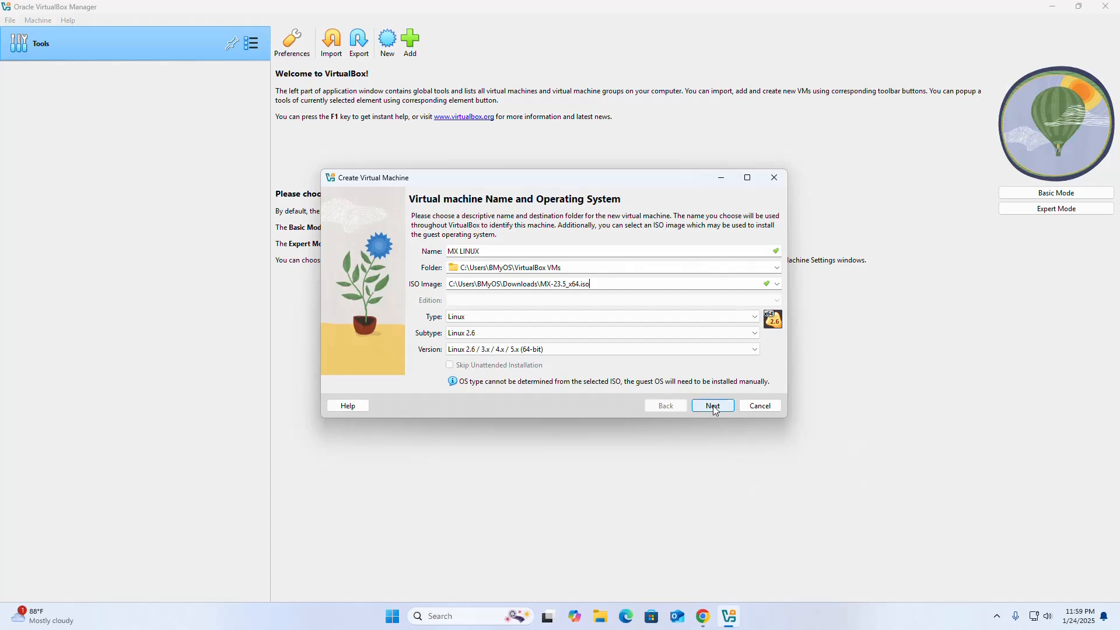
- Give MX LINUX 4096 MB memory, 6 processors and a 25 GB disk, then finish the wizard
click(714, 407)
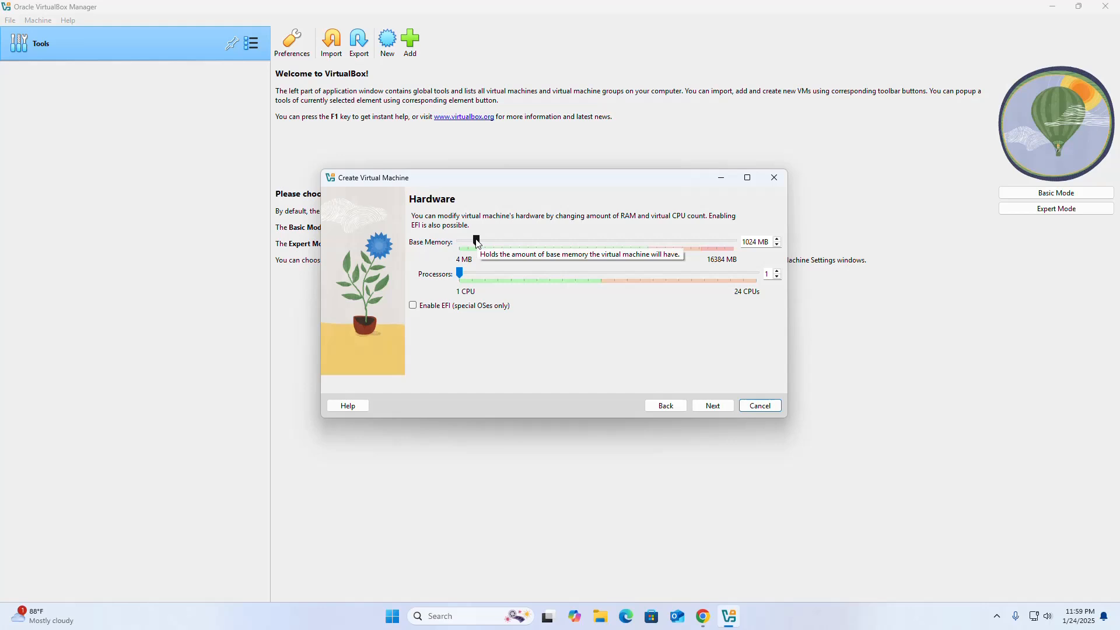
drag(476, 240, 528, 240)
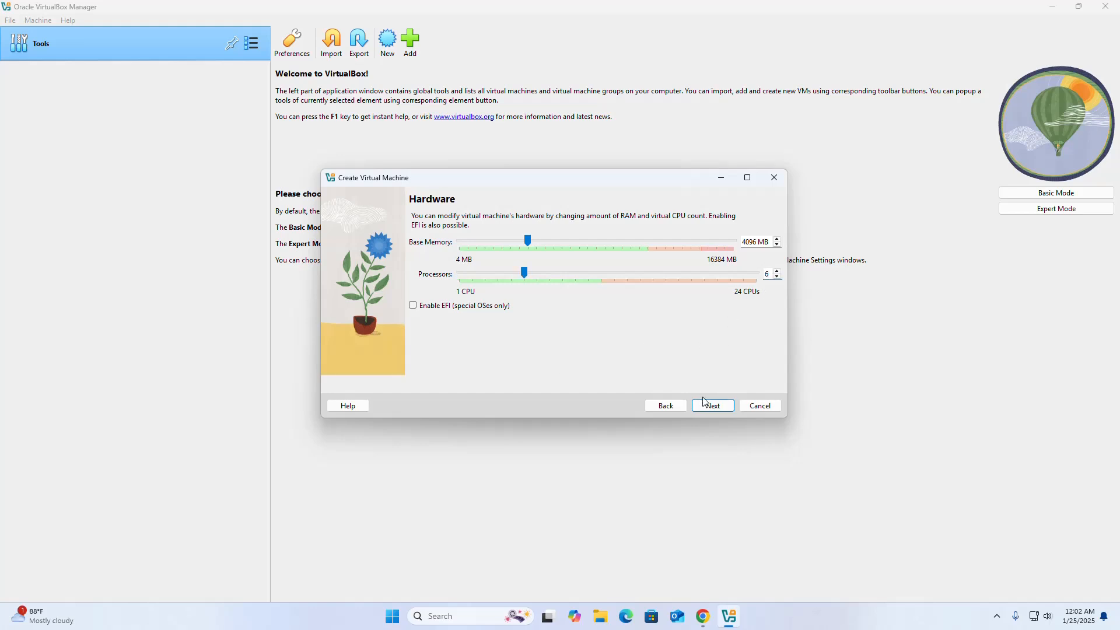
click(719, 407)
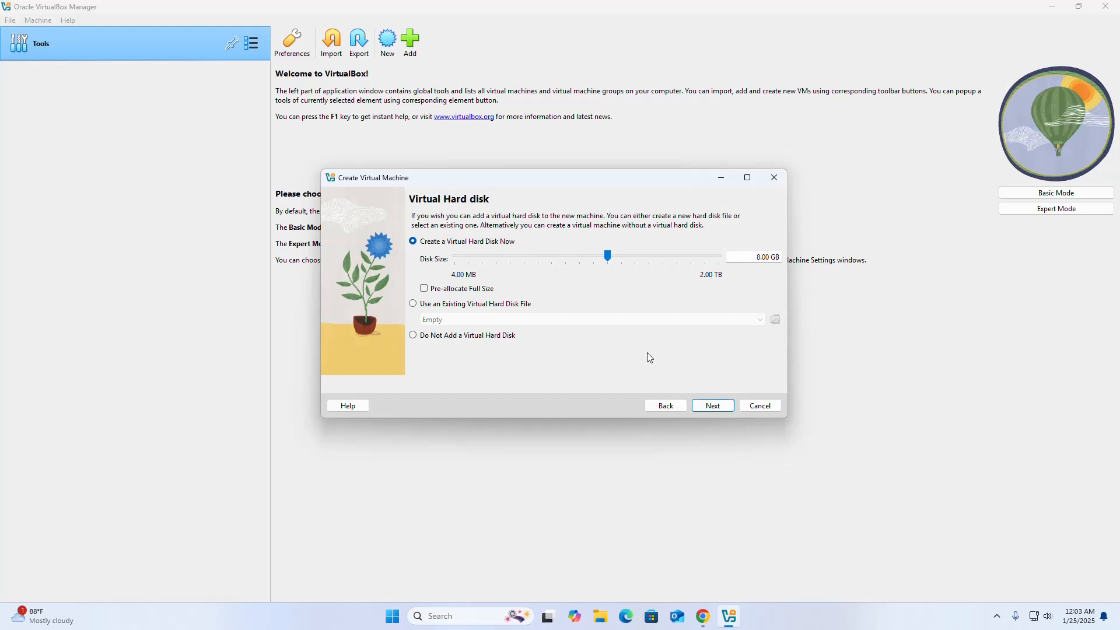
drag(757, 257, 760, 255)
text(25)
click(718, 407)
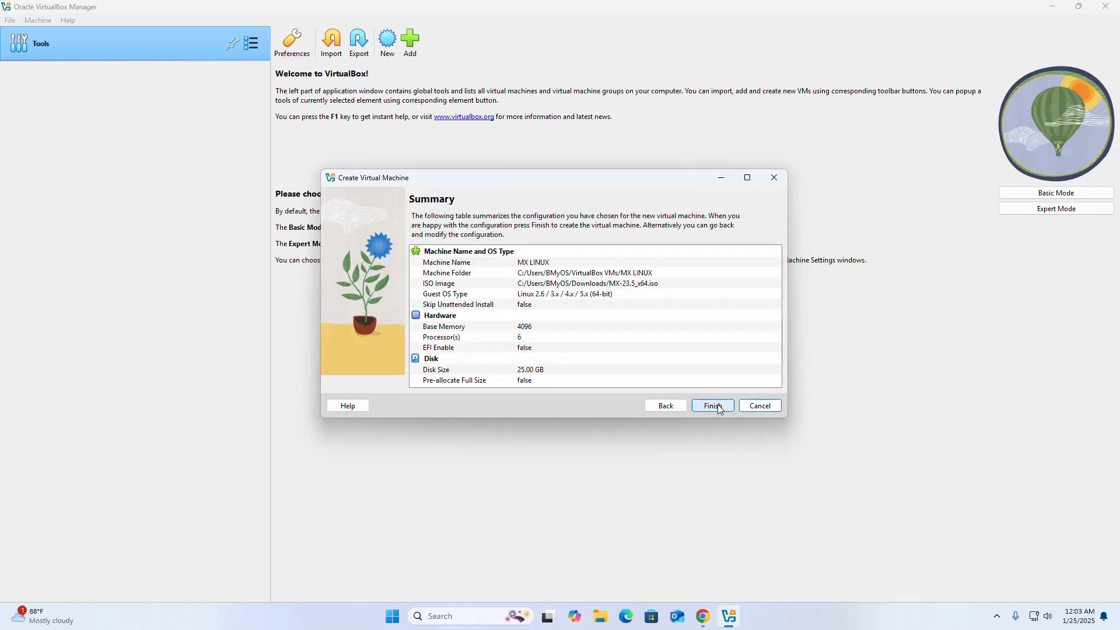
click(718, 407)
- Set MX LINUX to 128 MB video memory with PAE/NX and 3D acceleration enabled
click(338, 29)
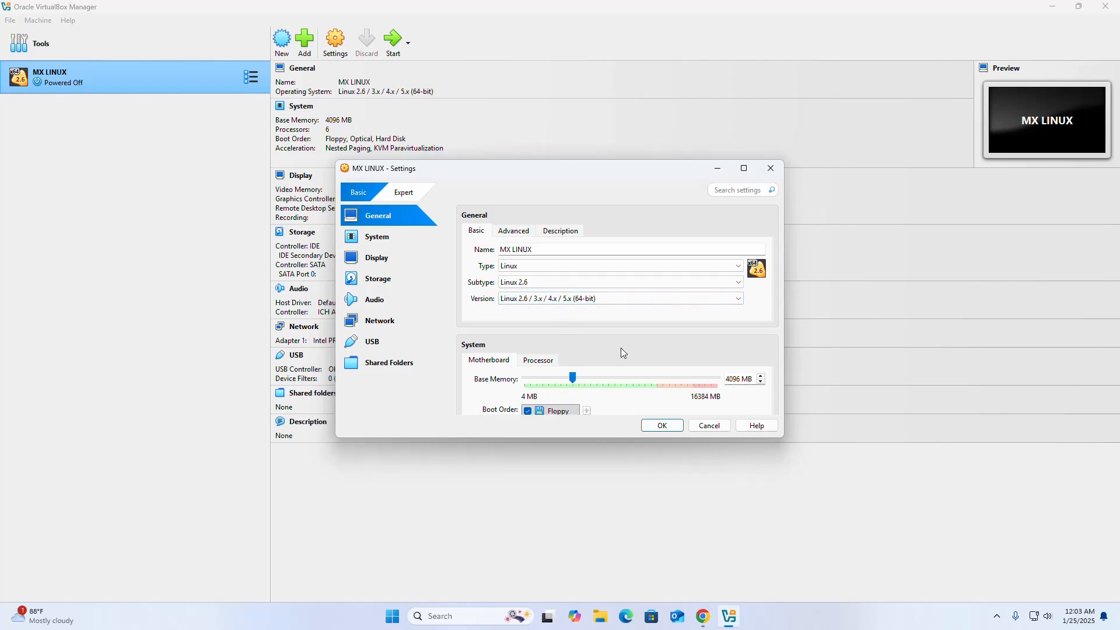
scroll(621, 350, down, 2)
scroll(620, 349, down, 5)
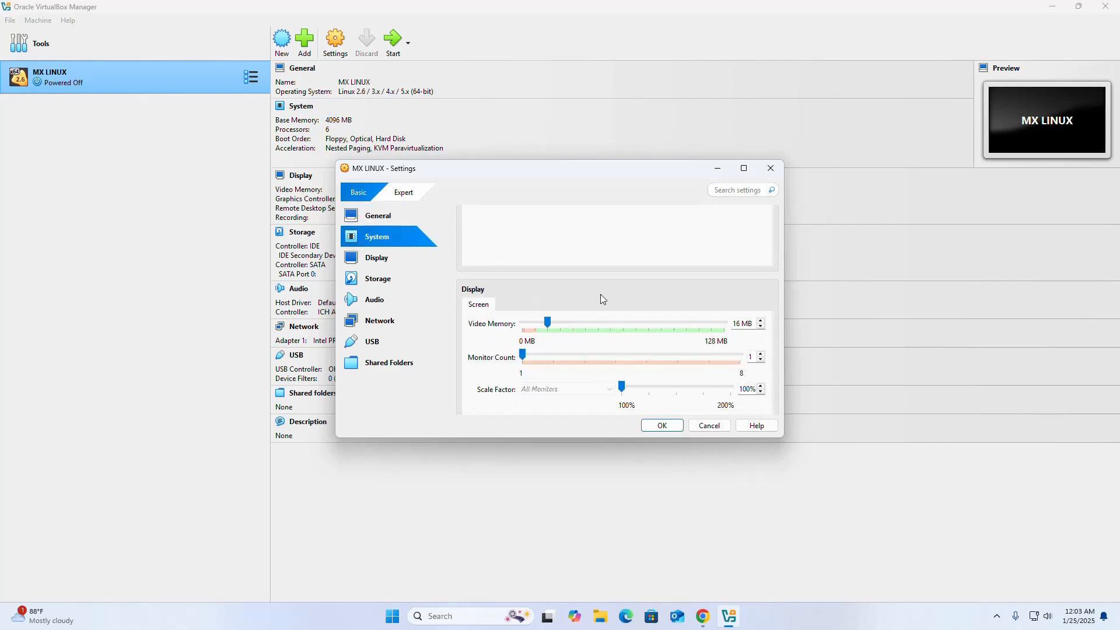
drag(548, 323, 705, 328)
click(378, 217)
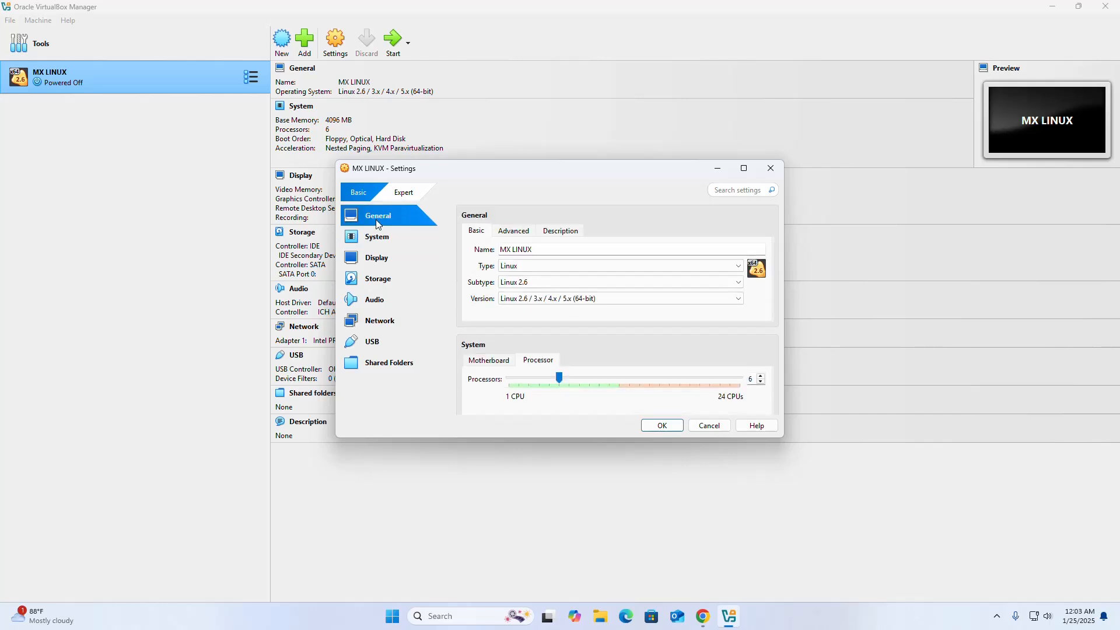
click(397, 194)
click(376, 236)
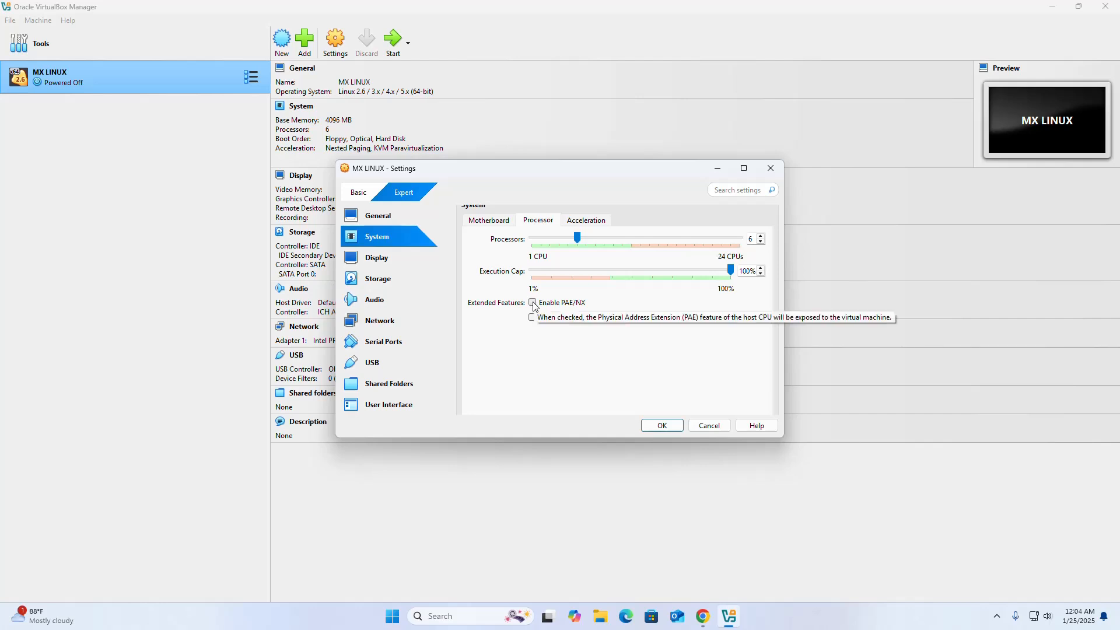
scroll(542, 363, down, 5)
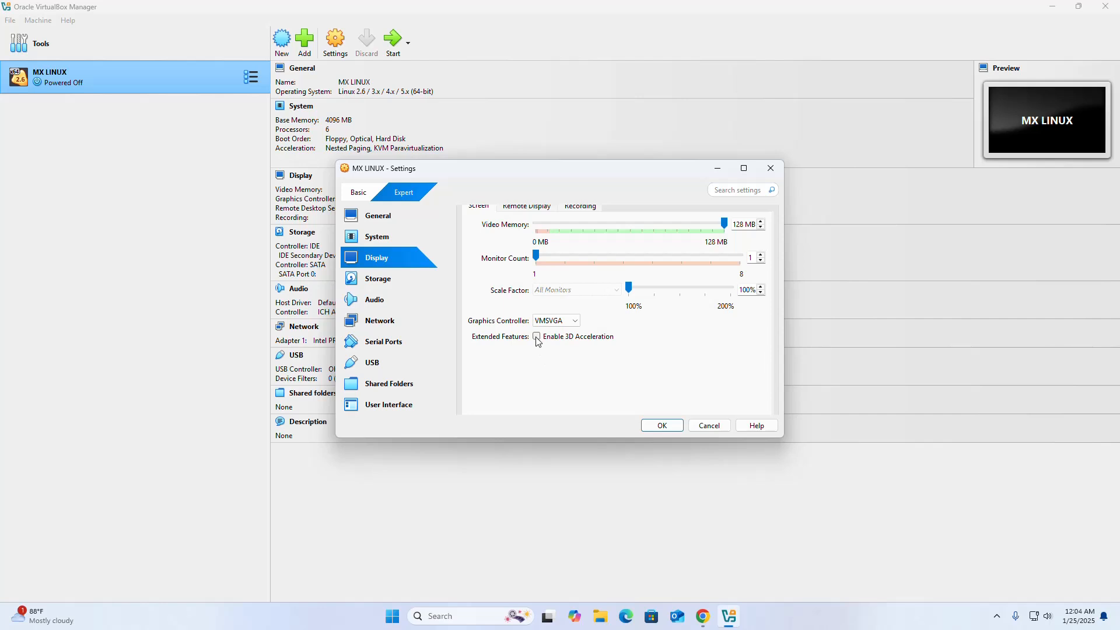
click(536, 336)
click(662, 427)
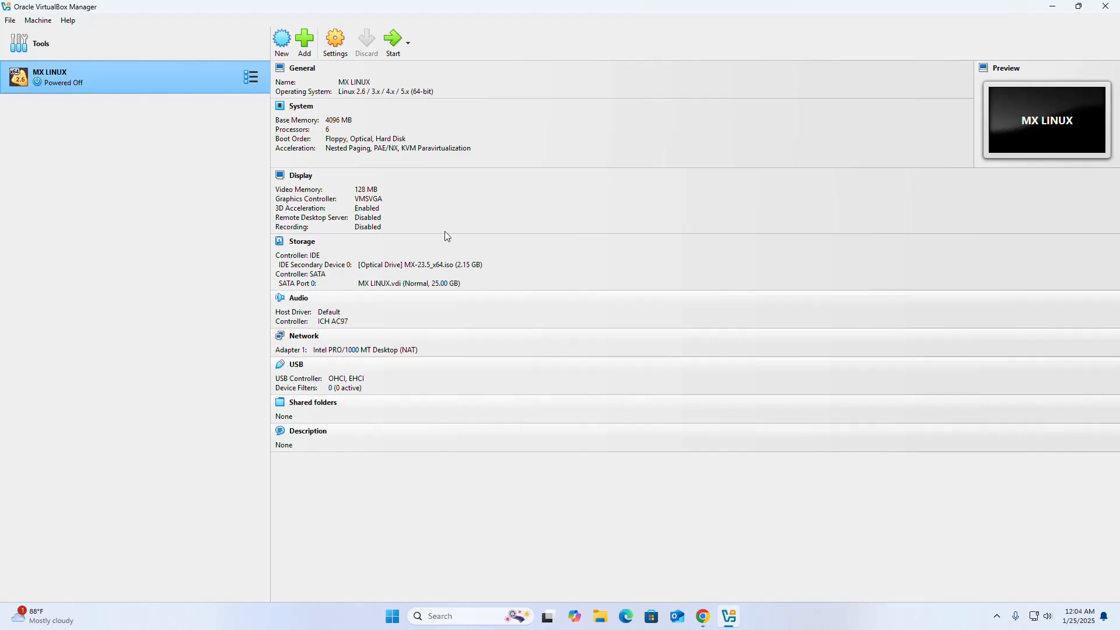
- Start MX LINUX, switch its window to scaled mode and maximize it to show the boot menu
click(392, 42)
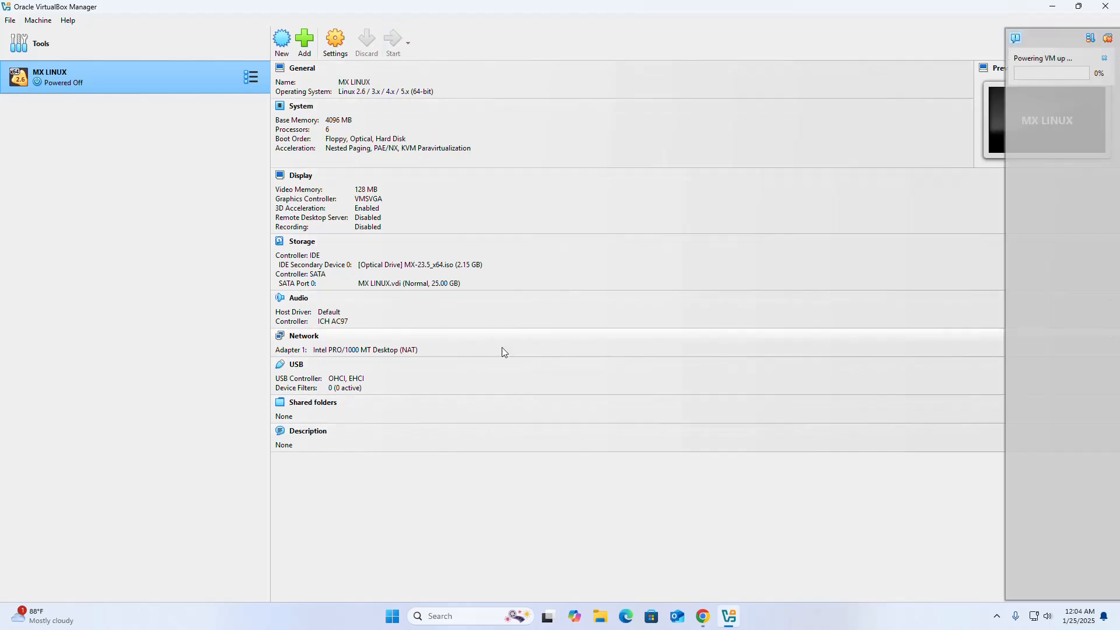
click(734, 172)
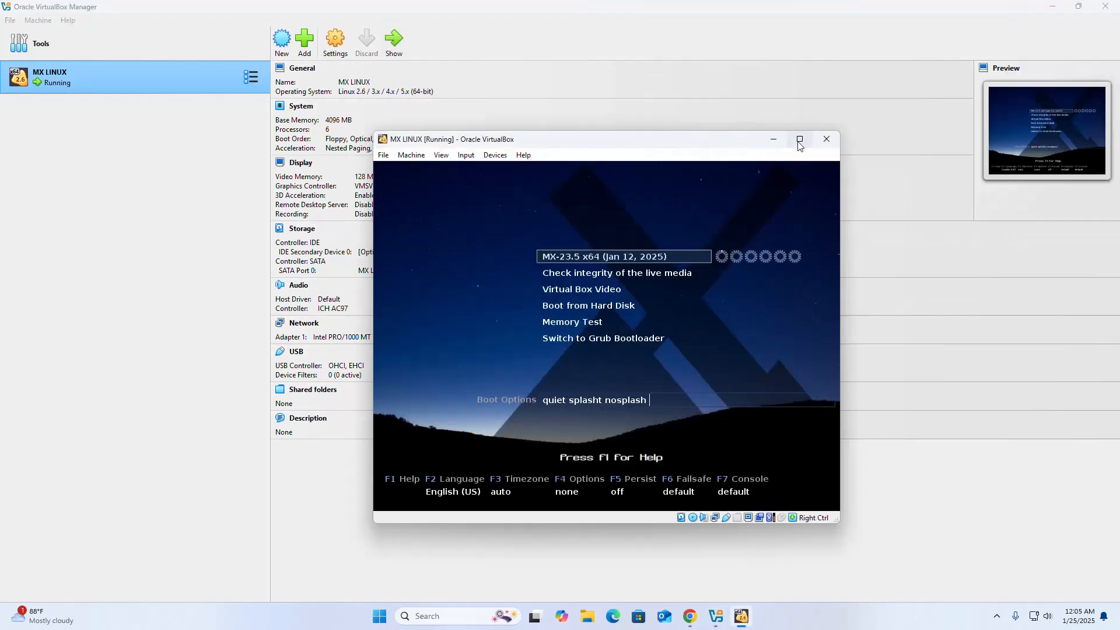
click(706, 139)
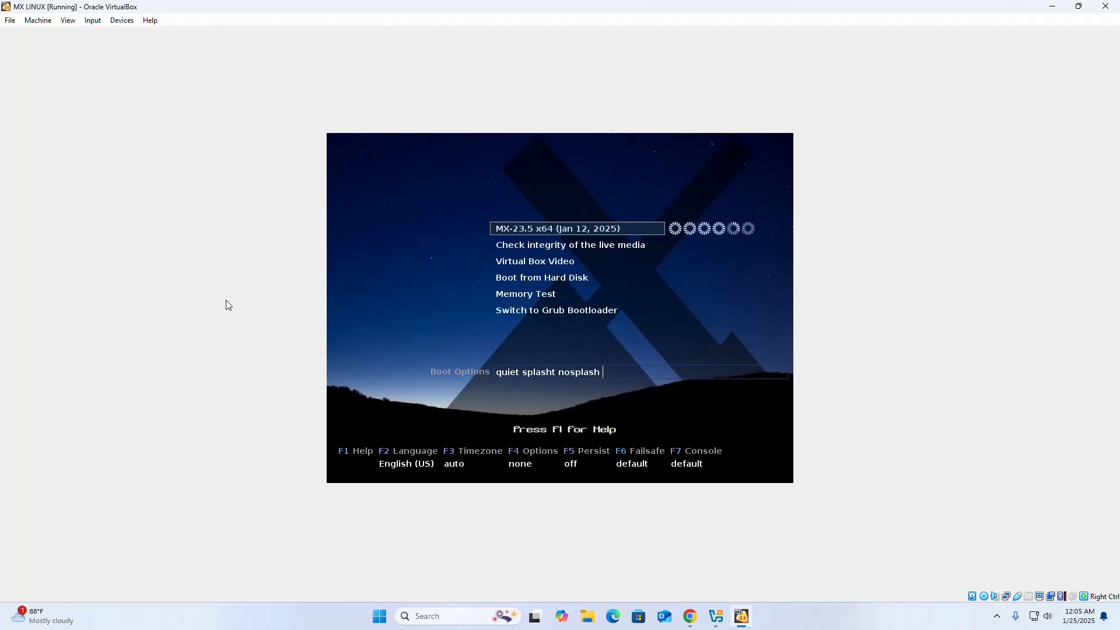
click(67, 22)
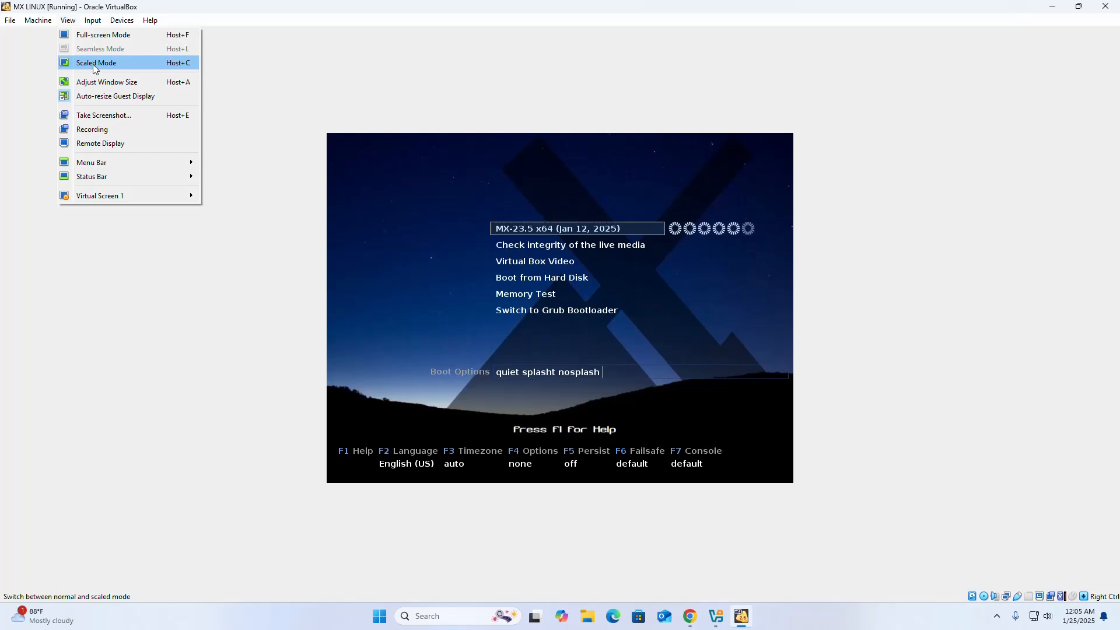
click(93, 64)
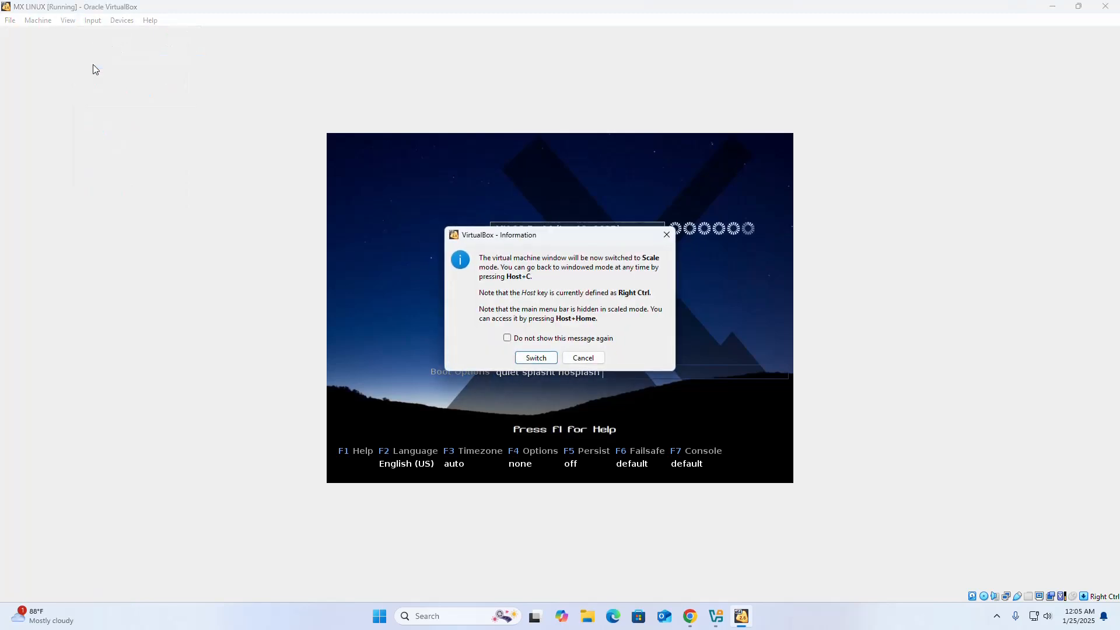
click(535, 359)
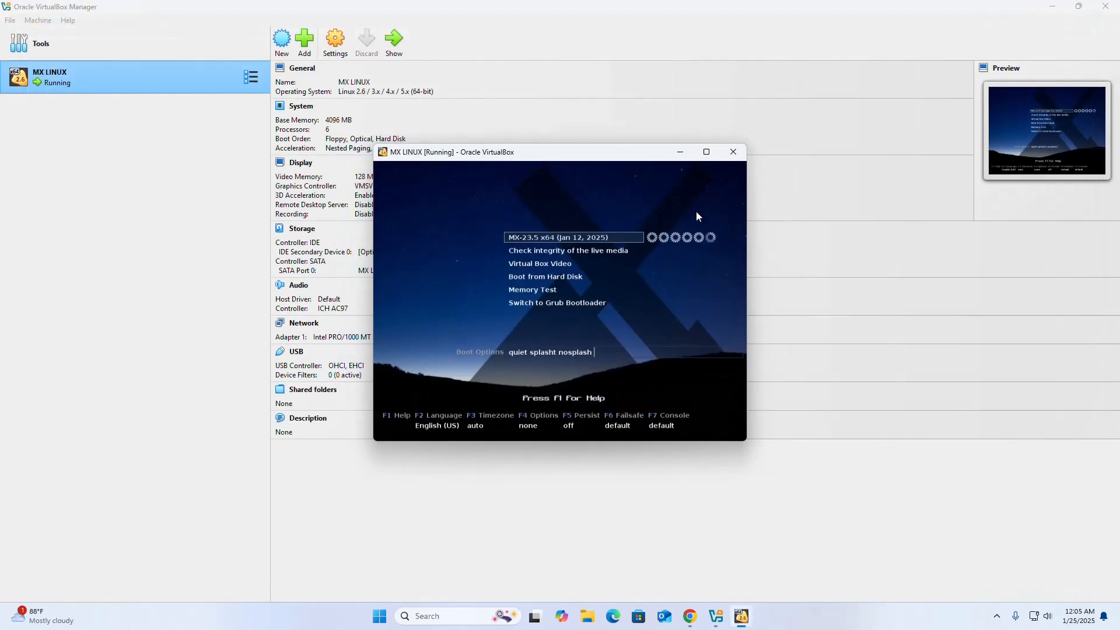
click(703, 151)
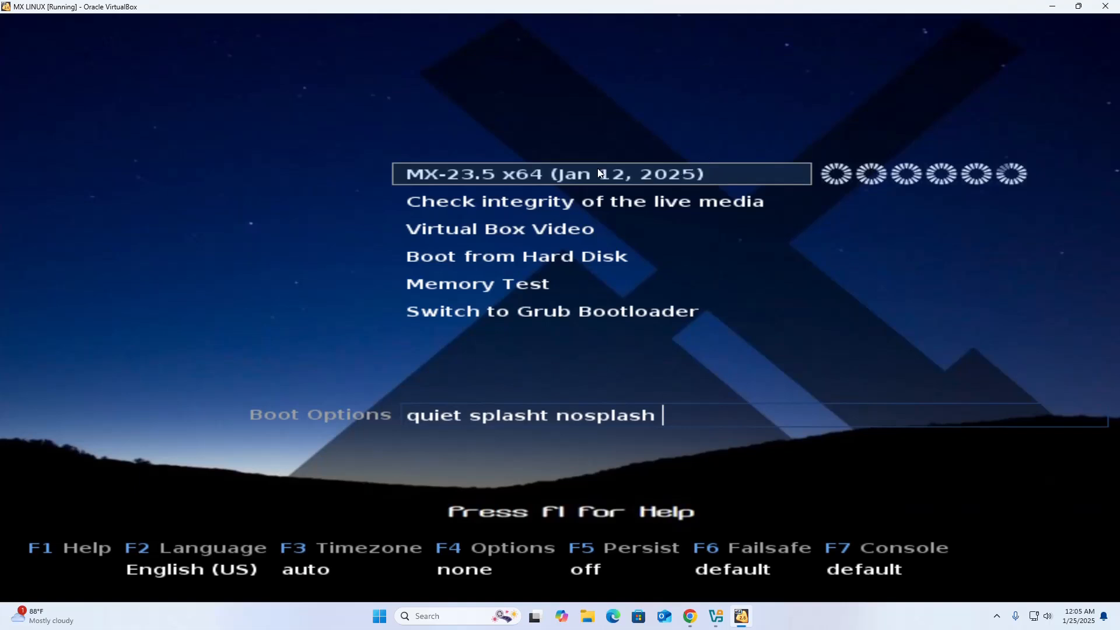
- Boot the MX-23.5 live entry and run the Installer from its desktop icon
key(Return)
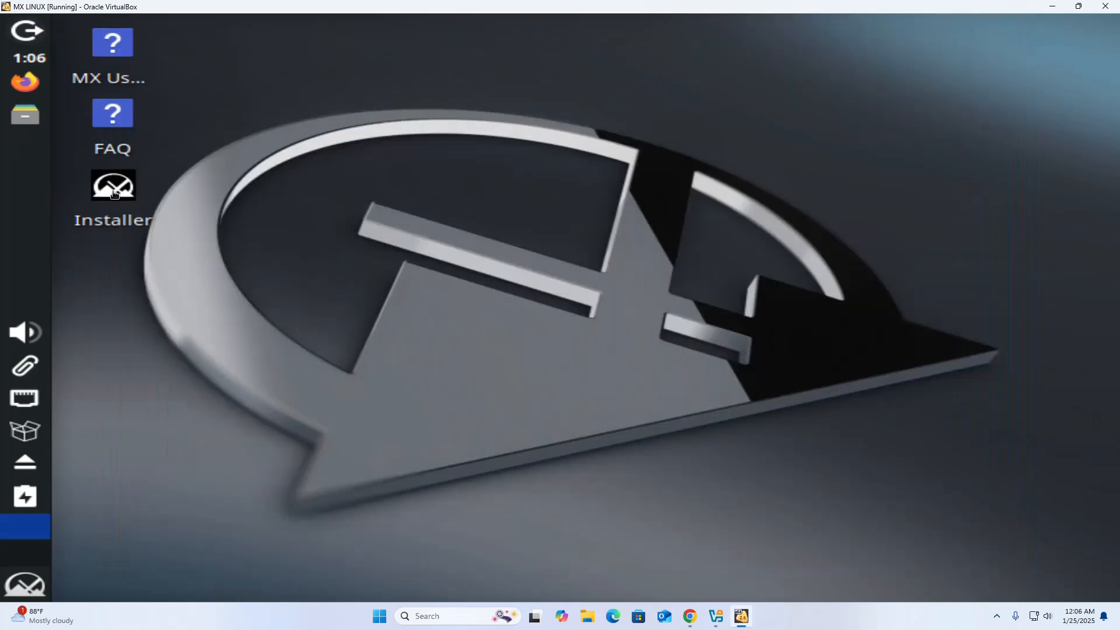
right_click(113, 193)
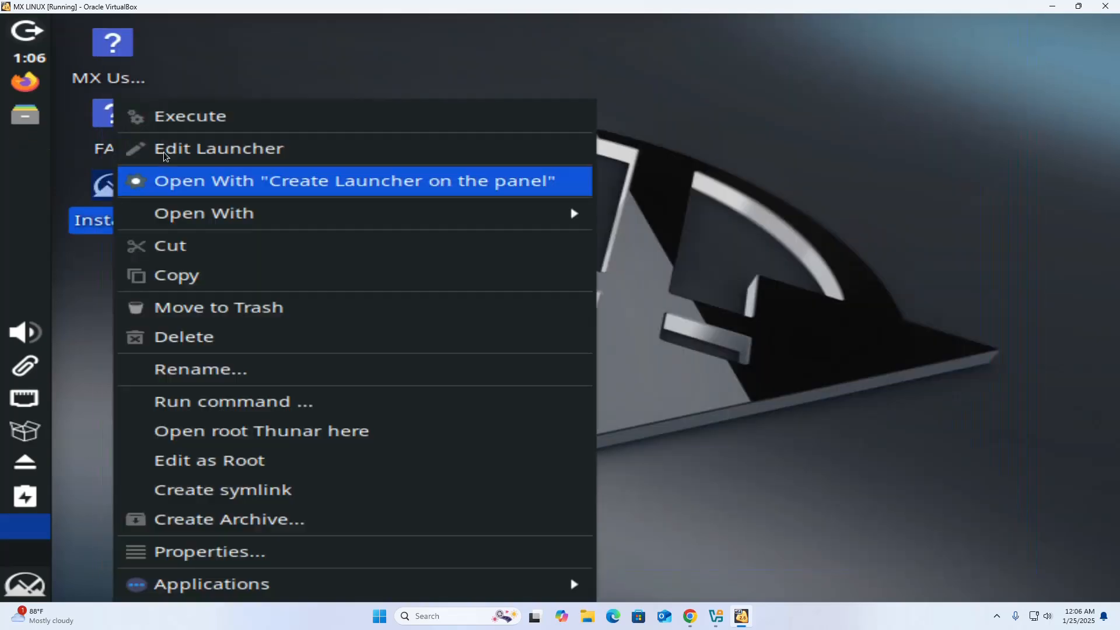
click(193, 120)
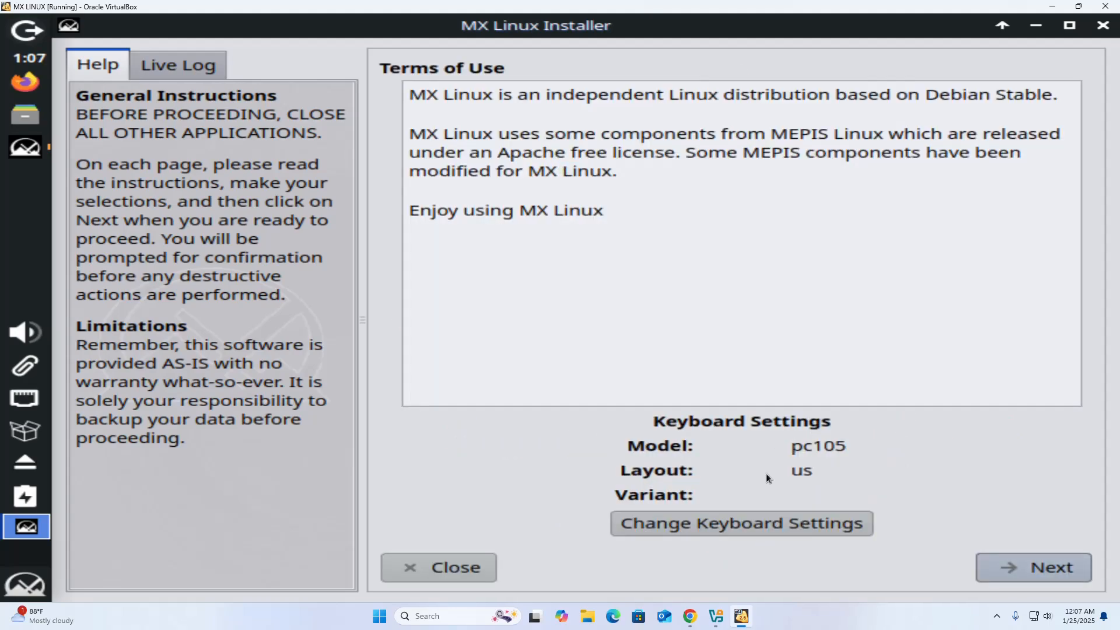
- Confirm the pc105 keyboard with us layout and accept the Terms of Use
click(737, 524)
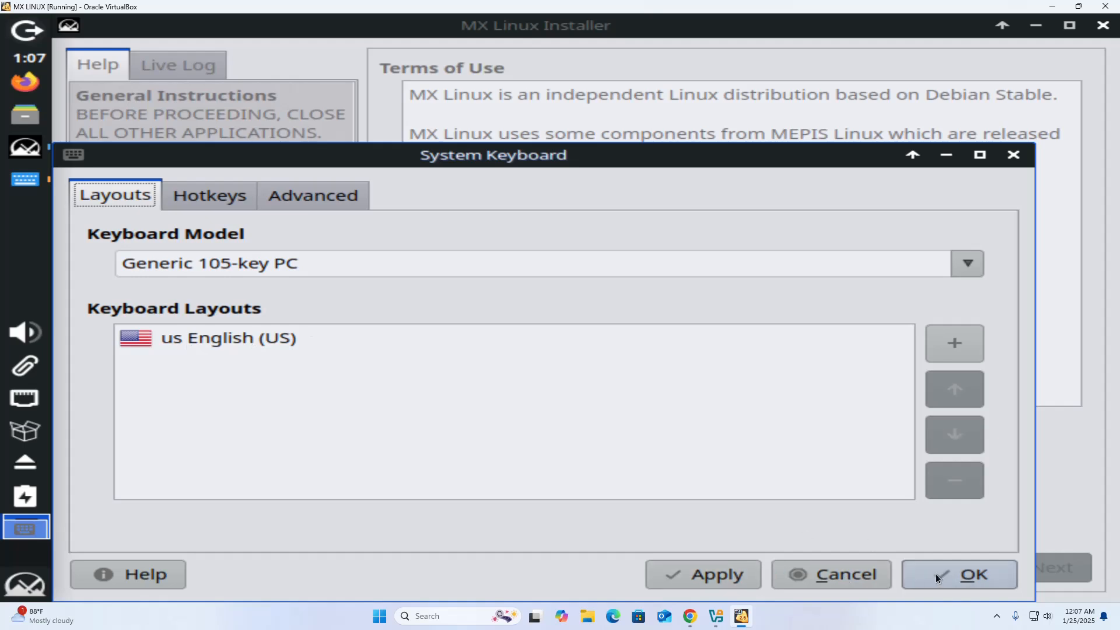
click(732, 579)
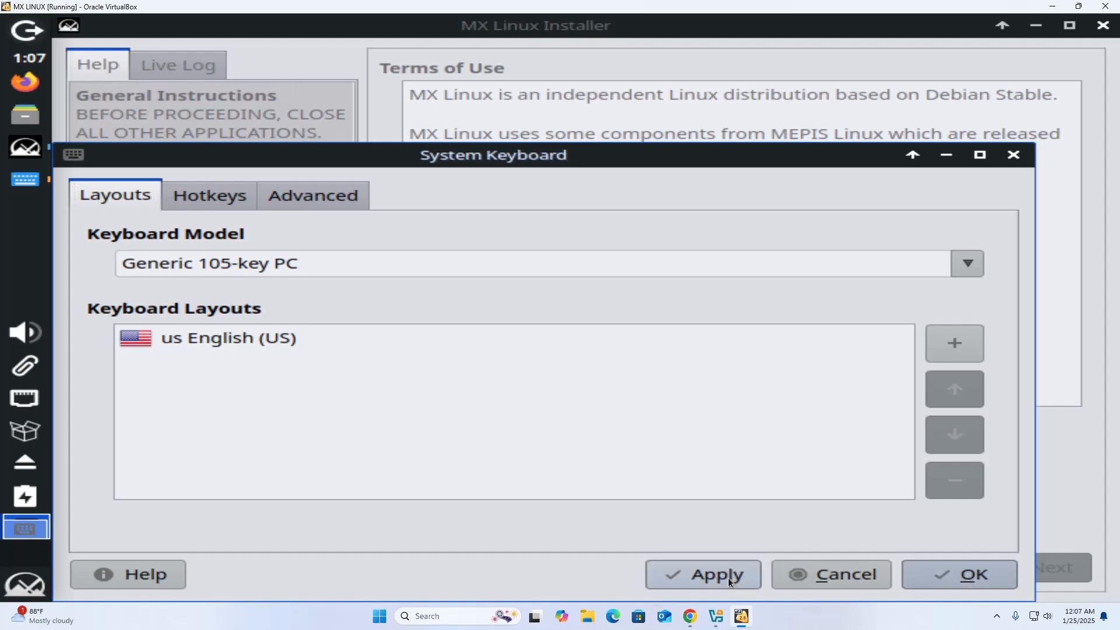
click(974, 573)
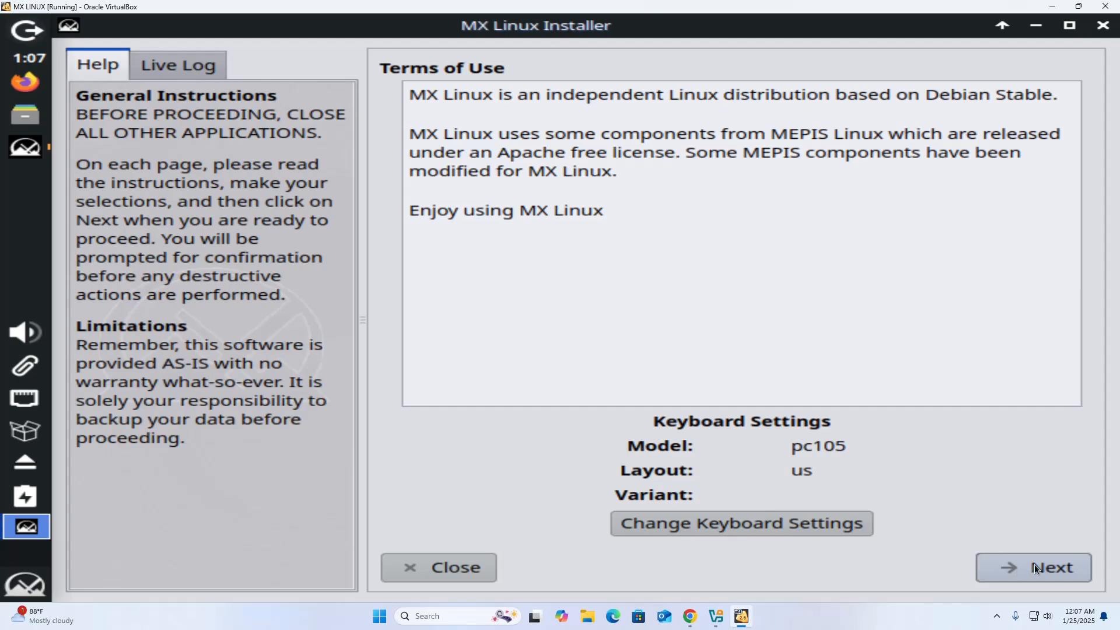
click(1050, 568)
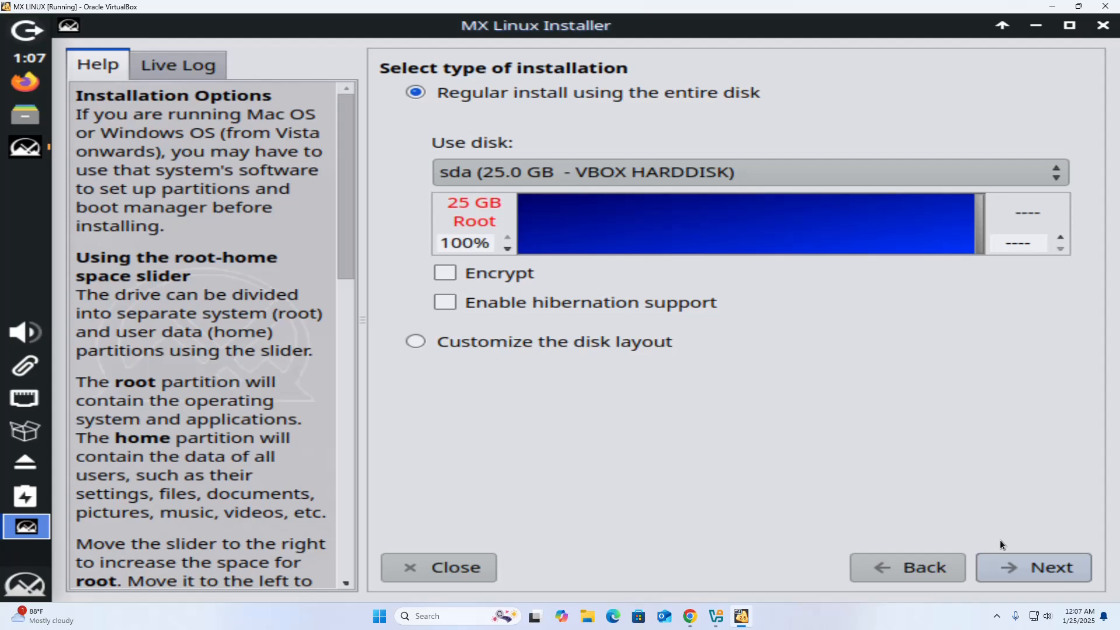
- Start a regular install on the whole sda disk and keep the default network names
click(418, 94)
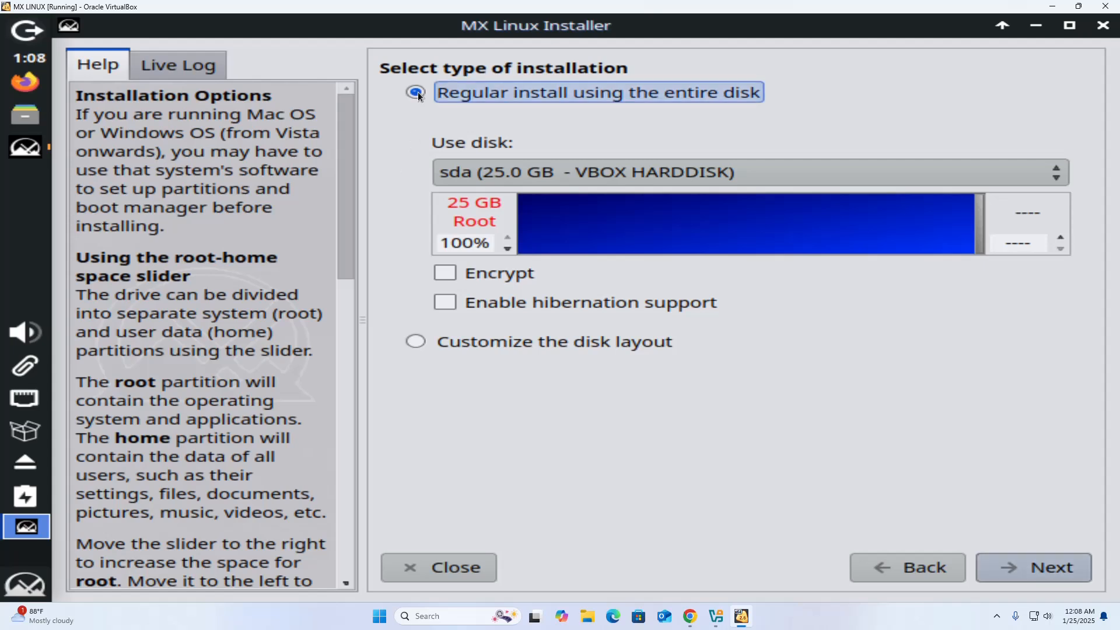
click(1047, 567)
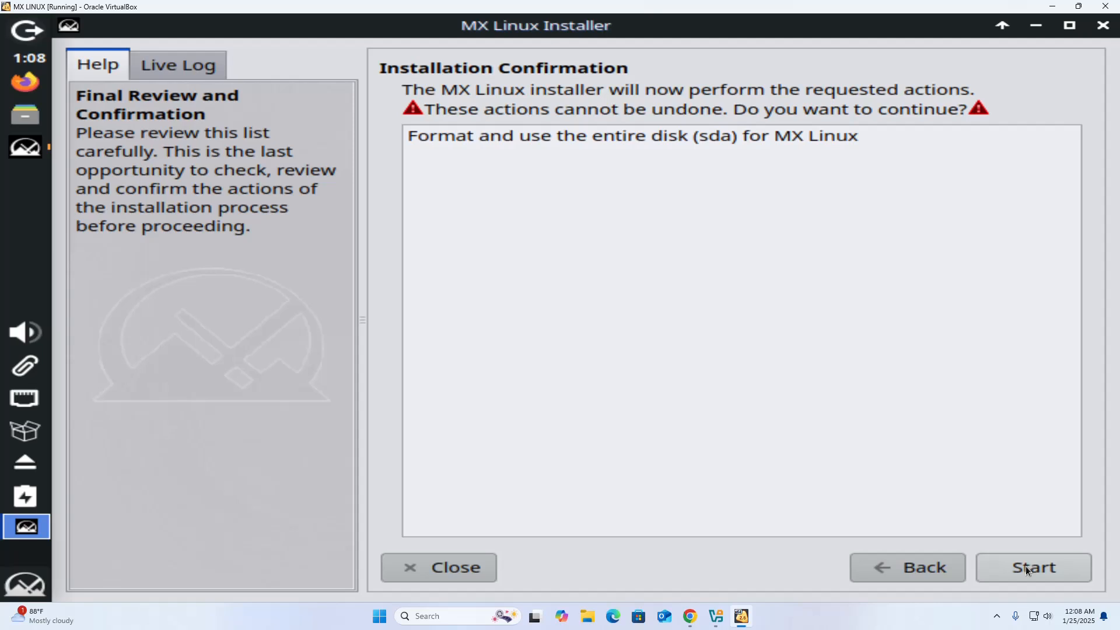
click(1025, 567)
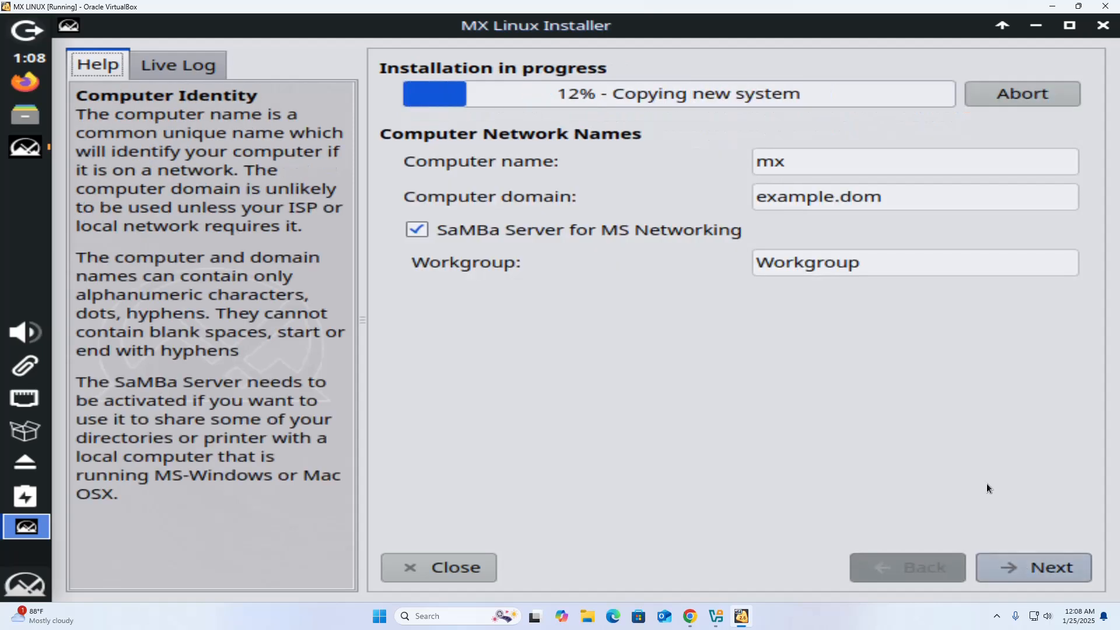
click(1044, 567)
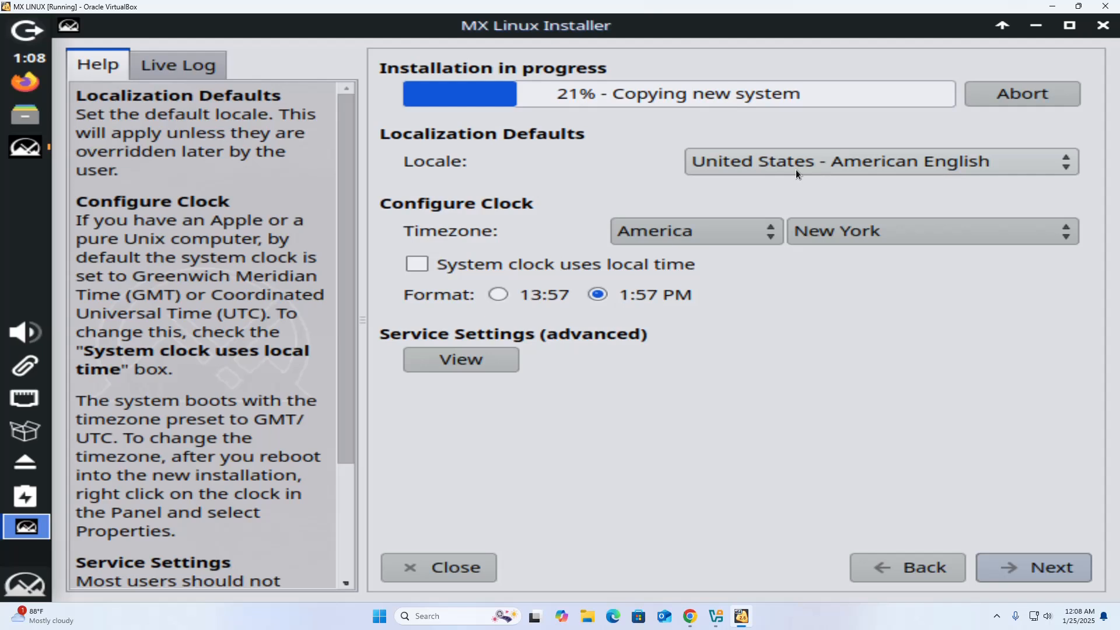
- Confirm United States English locale, America/New York timezone and 12-hour clock format
click(969, 165)
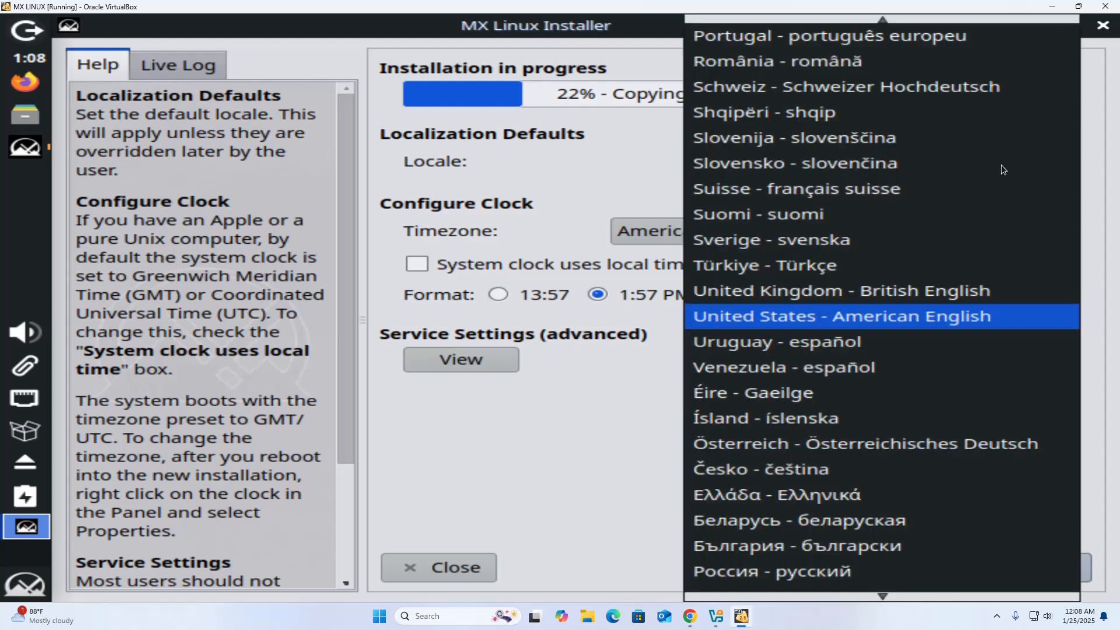
click(979, 317)
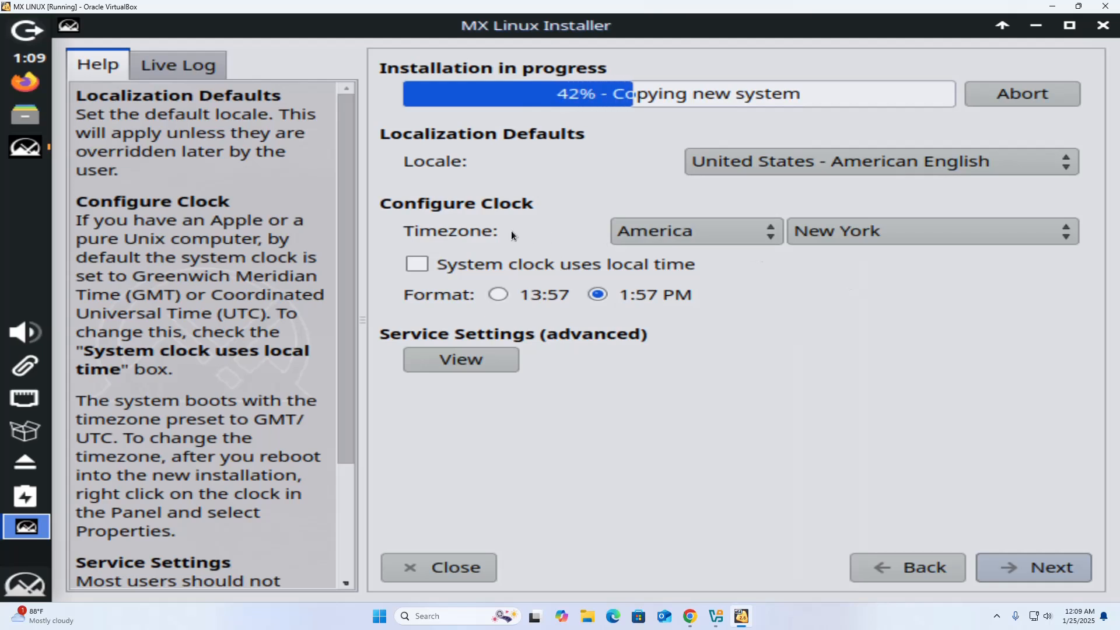
click(759, 233)
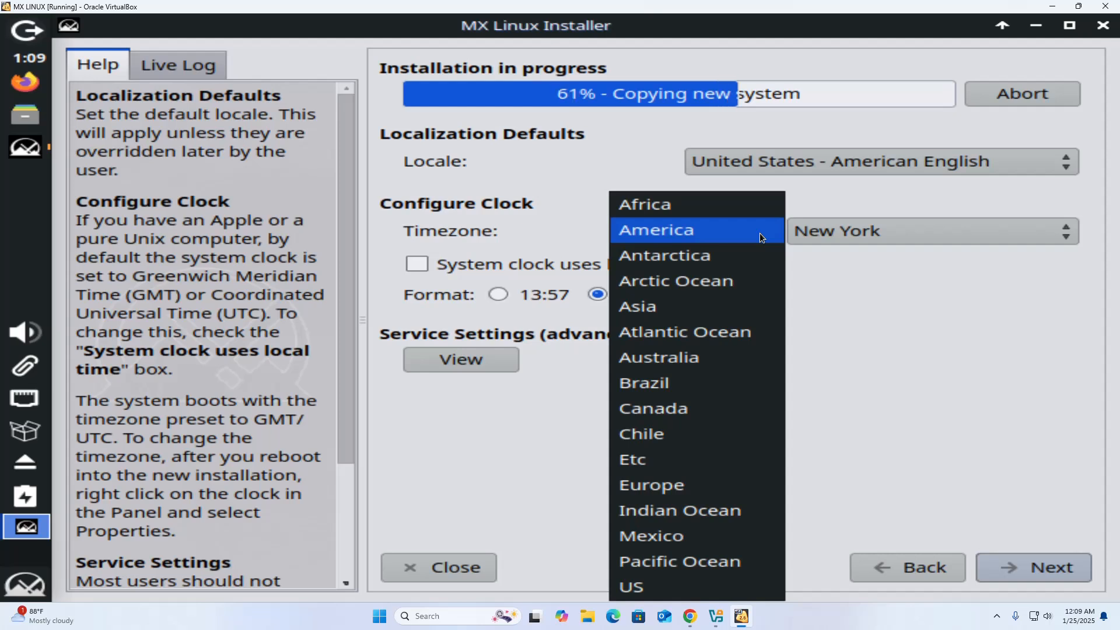
click(760, 233)
click(1068, 231)
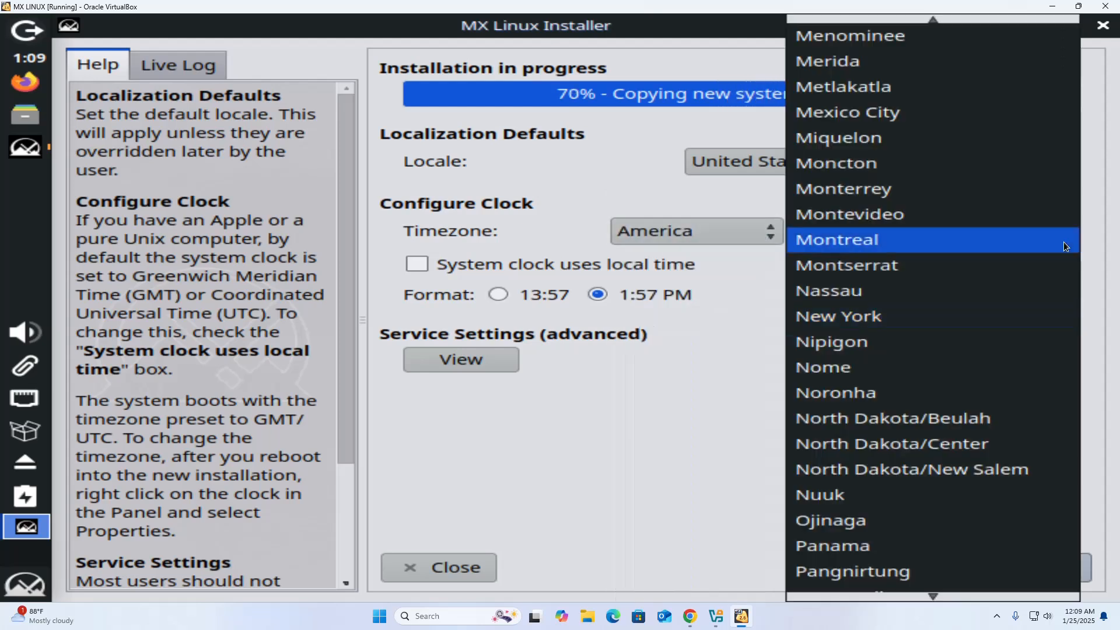
click(929, 321)
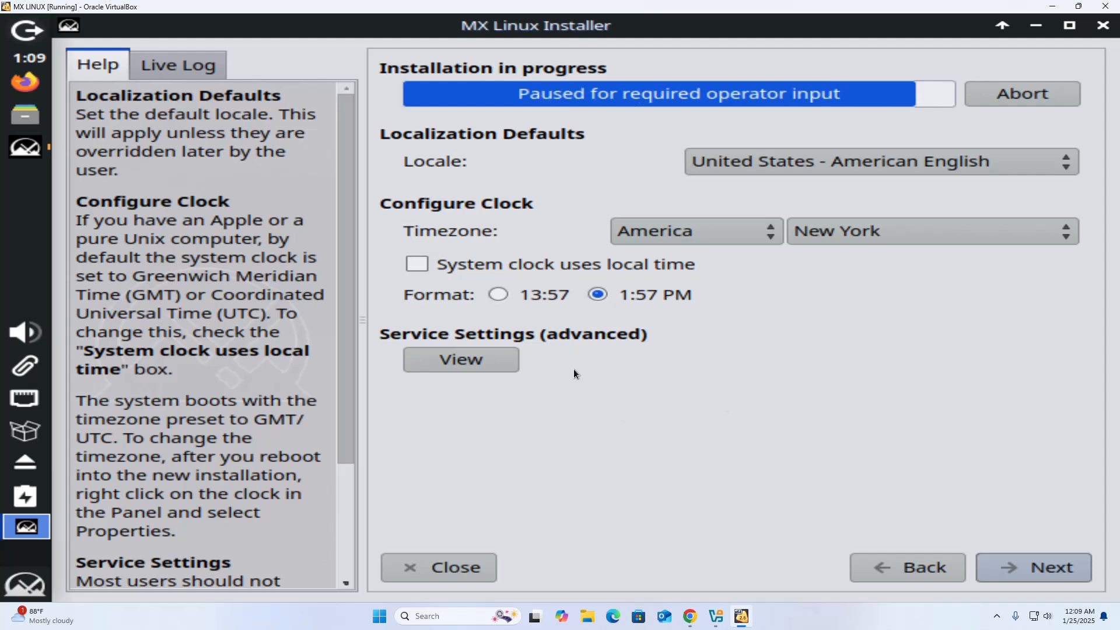
click(499, 294)
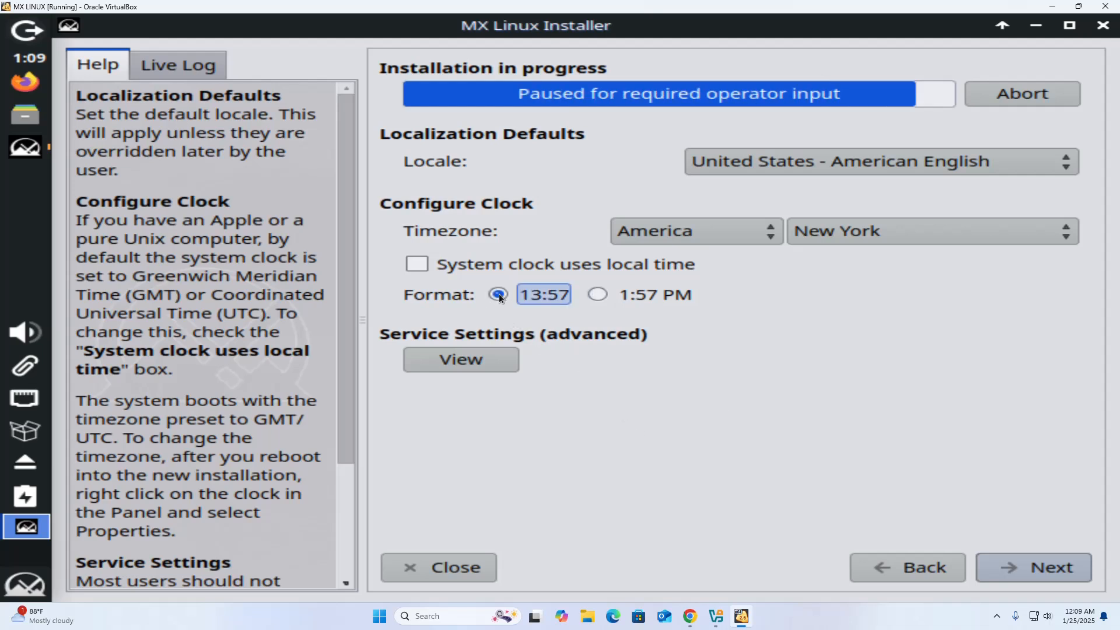
click(598, 295)
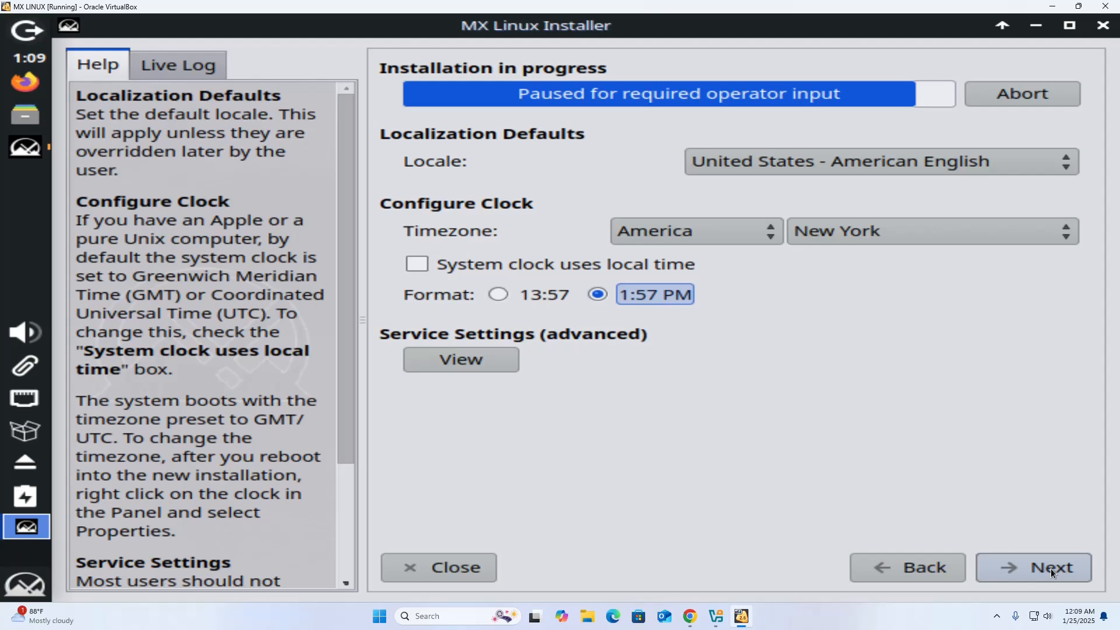
click(1052, 568)
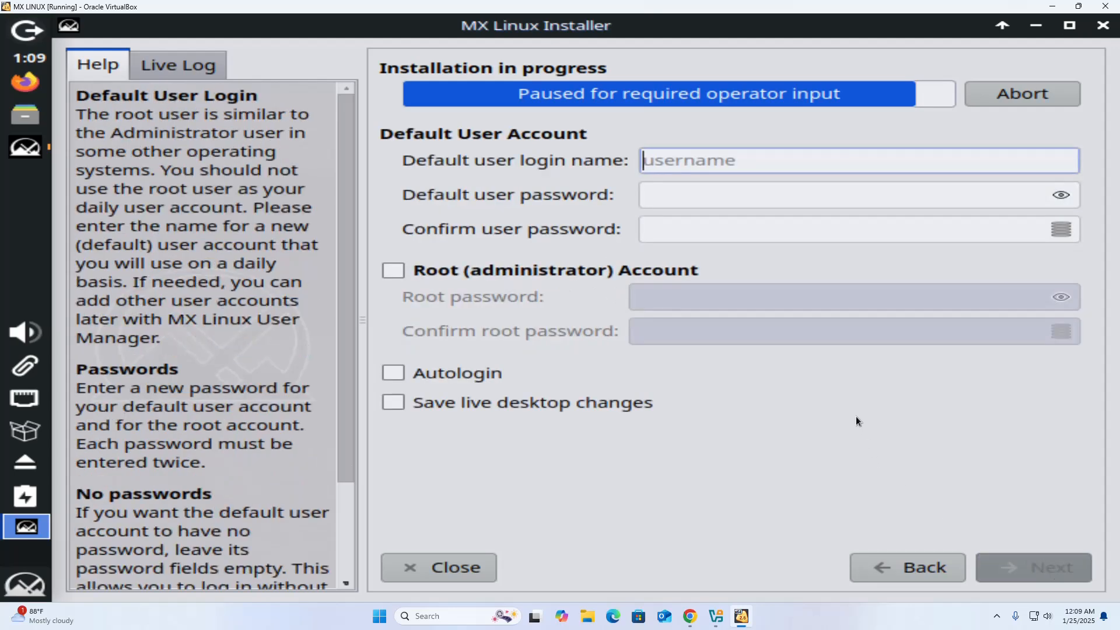
- Enter the default user's login name and user password
text(bmyos)
double_click(641, 161)
click(691, 196)
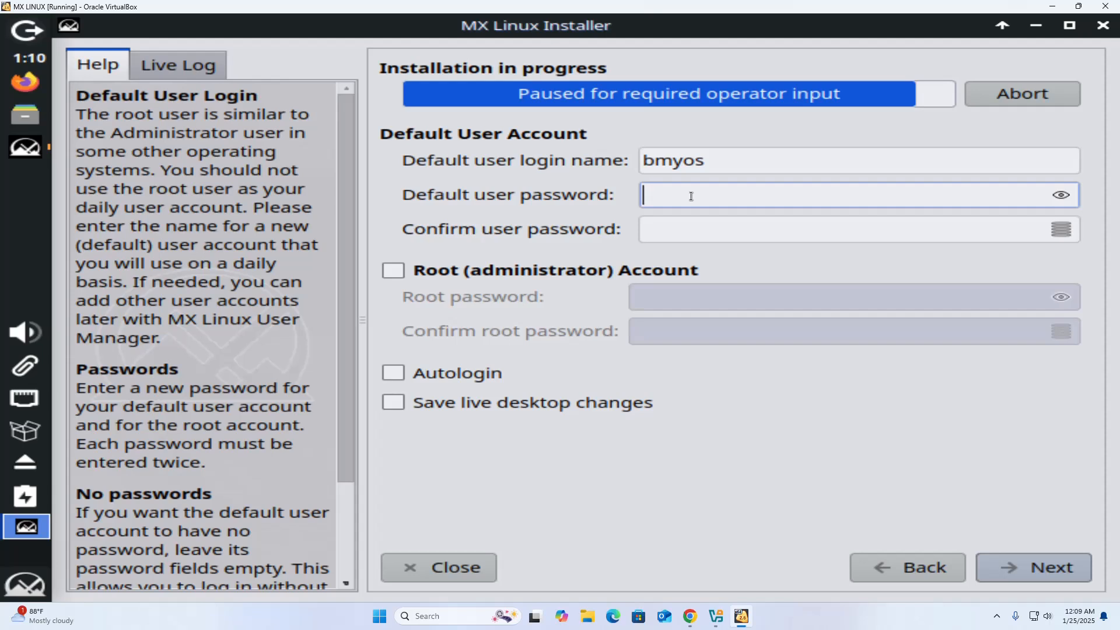
text(1234)
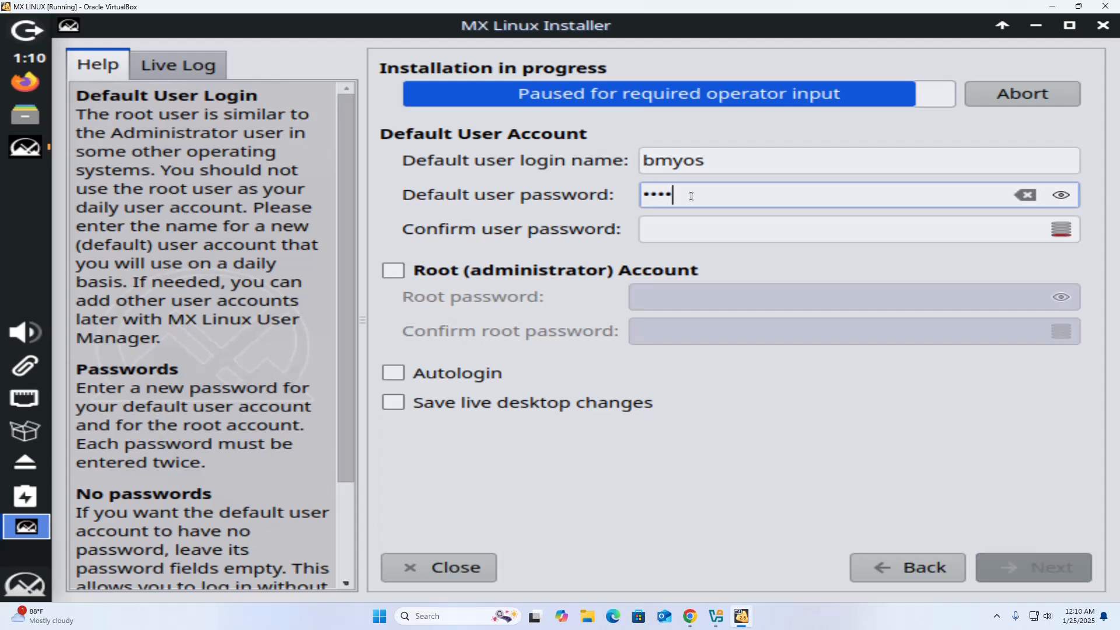
text(567890)
click(703, 233)
text(1234567890)
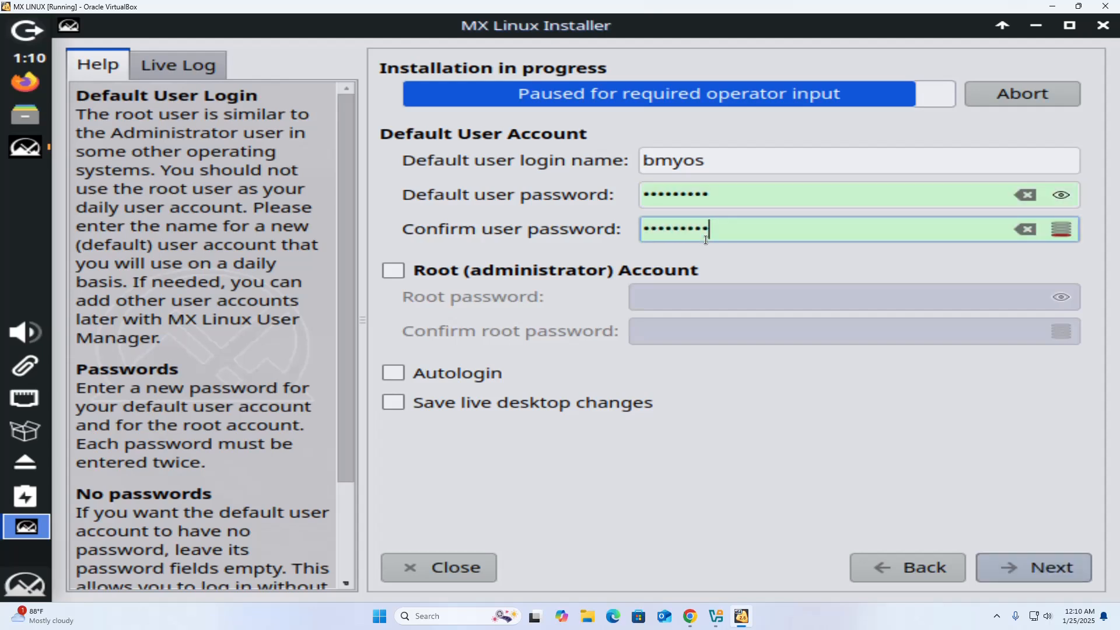
- Enable the root account, set and confirm its password, and continue to finish installation
click(393, 271)
click(712, 288)
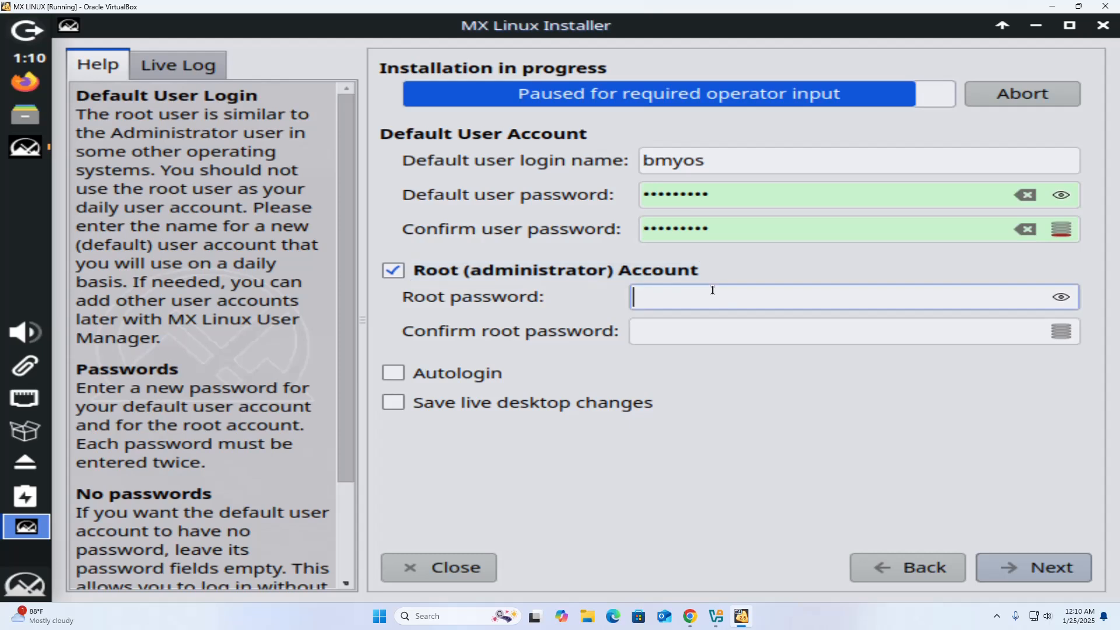
text(••••••••••)
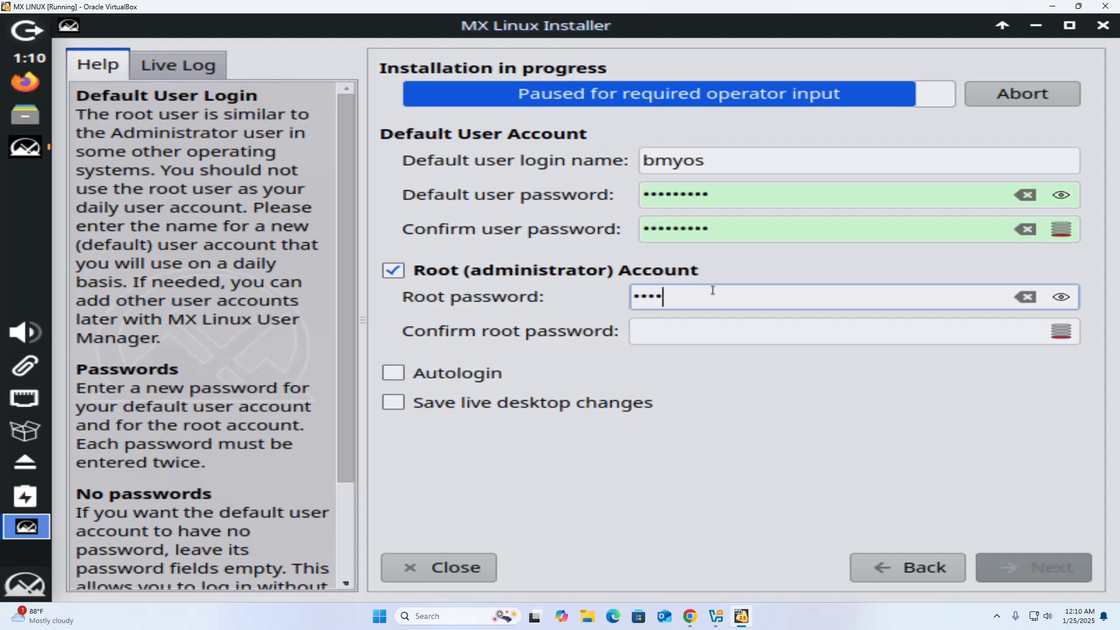
click(715, 321)
text(••••••••••)
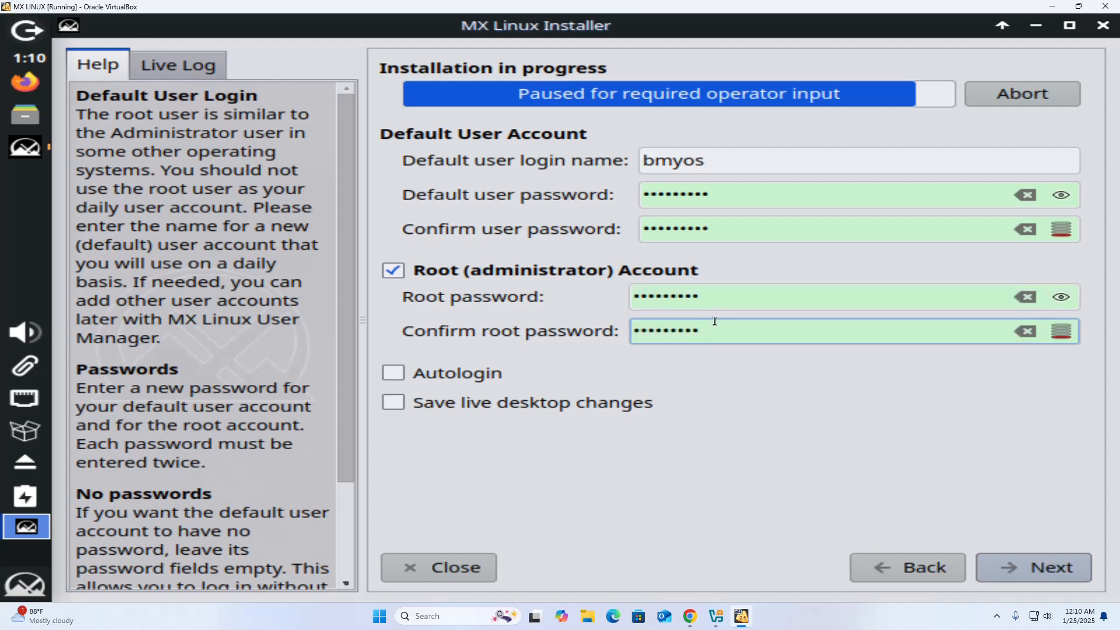
click(1071, 575)
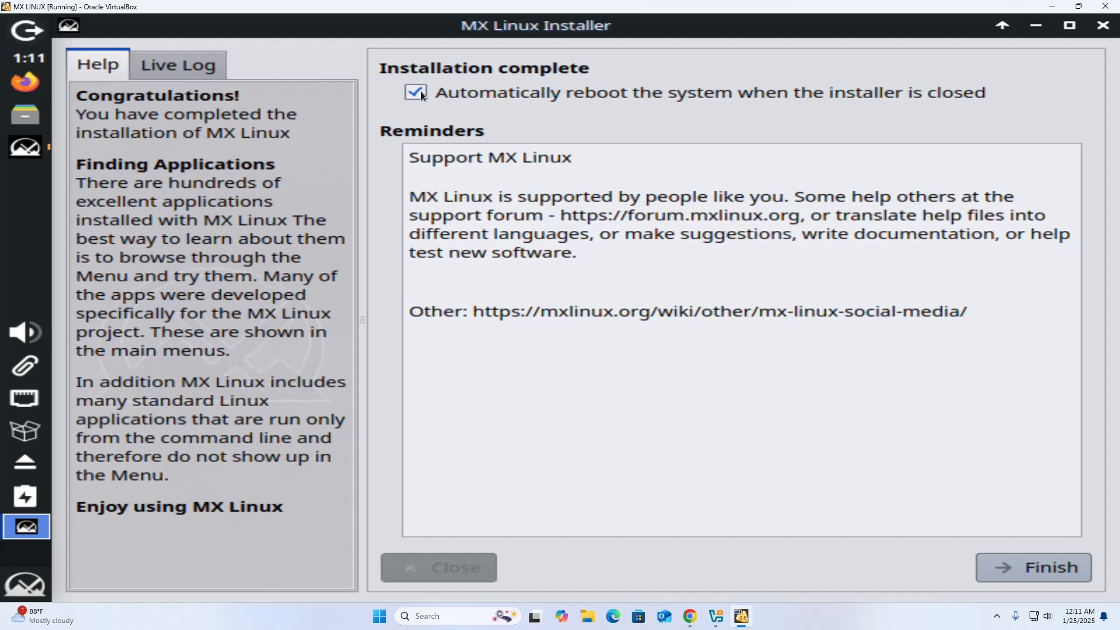
- Finish the installer, reboot past the disc prompt, and boot the default MX 23.5 Libretto entry
click(1037, 570)
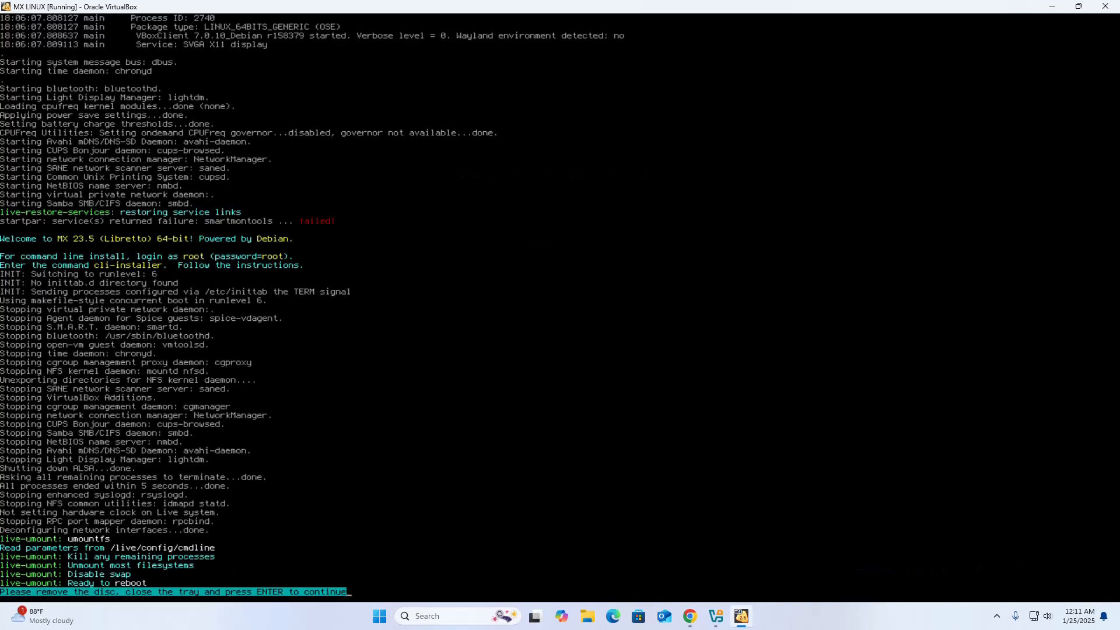
key(Return)
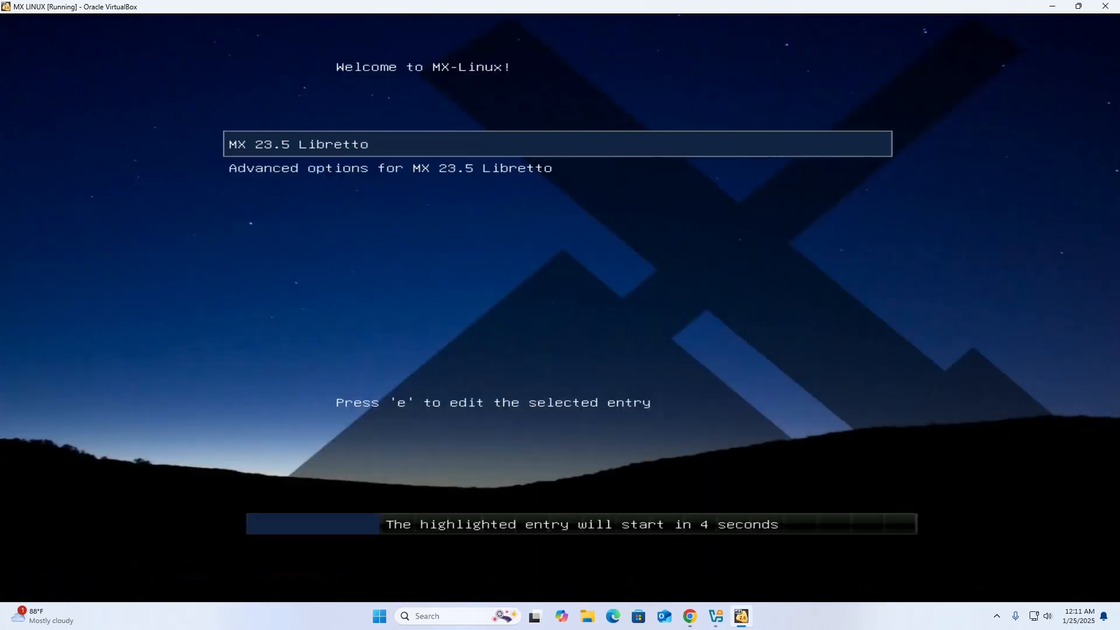
key(Return)
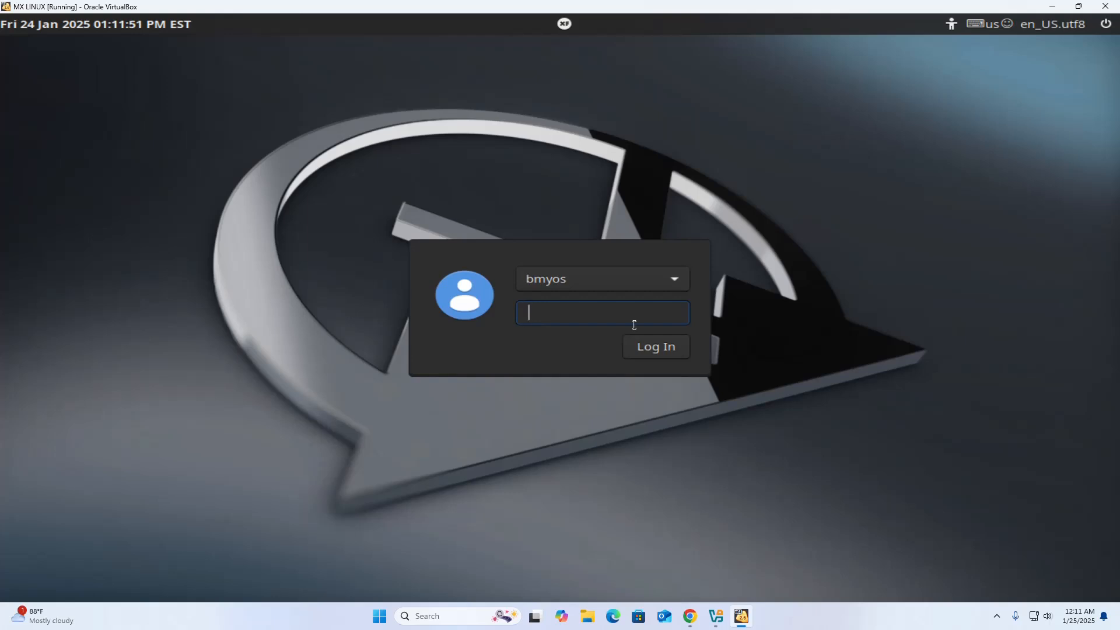
- Log in with the account password and launch Xfce Terminal by searching 'ter' in the menu
text(•••••••••)
key(Return)
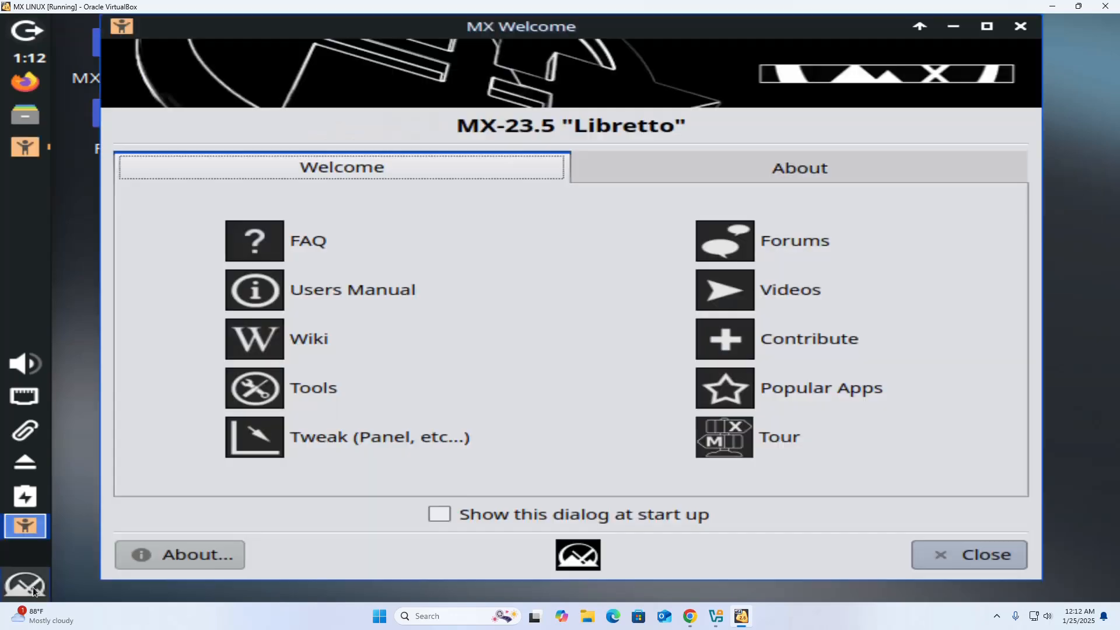
click(34, 589)
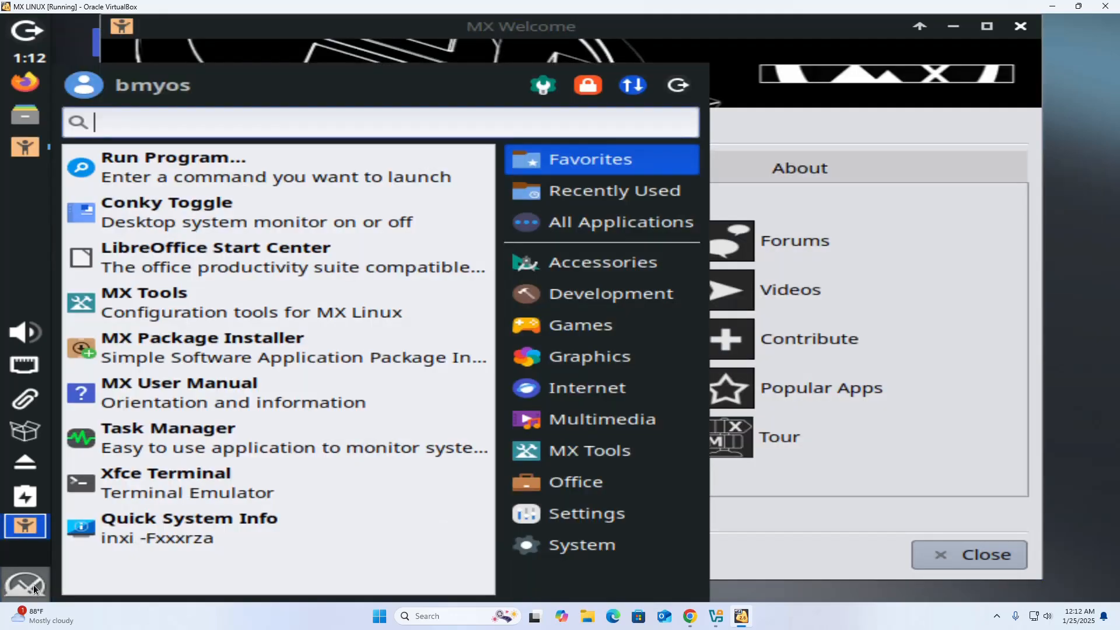
text(ter)
click(247, 187)
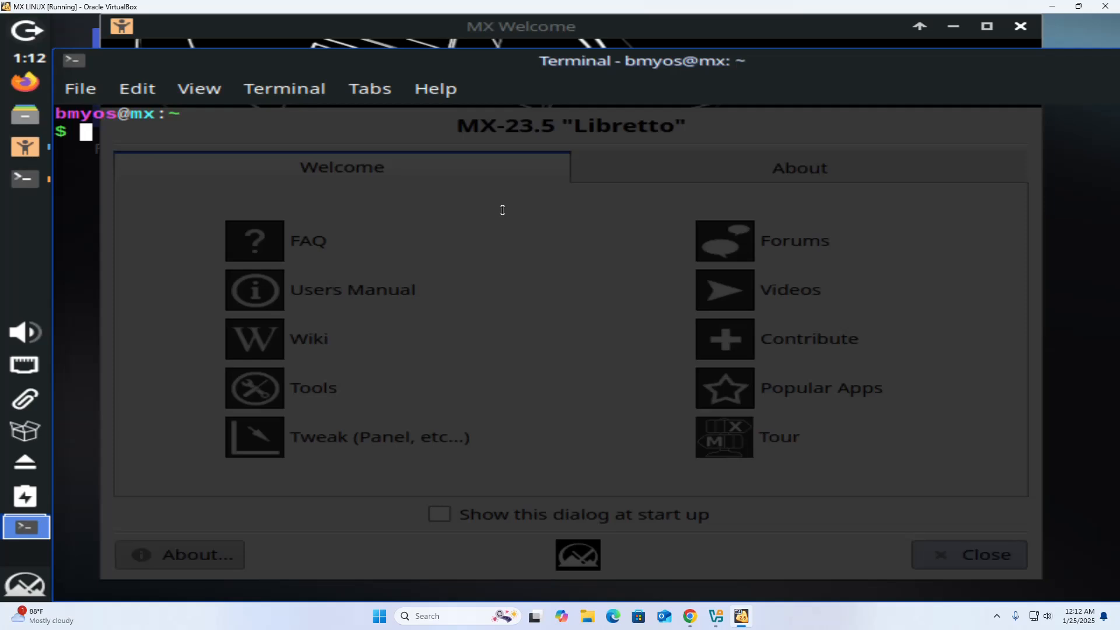
- Run 'sudo apt update' in the terminal, entering the administrator password
text(sud)
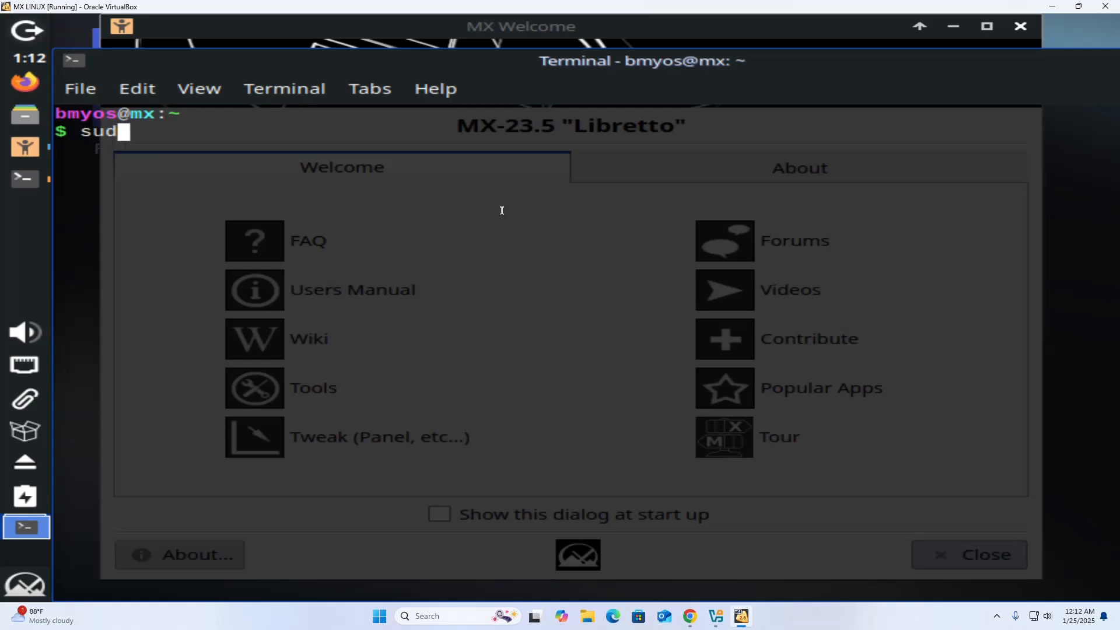
text(o apt )
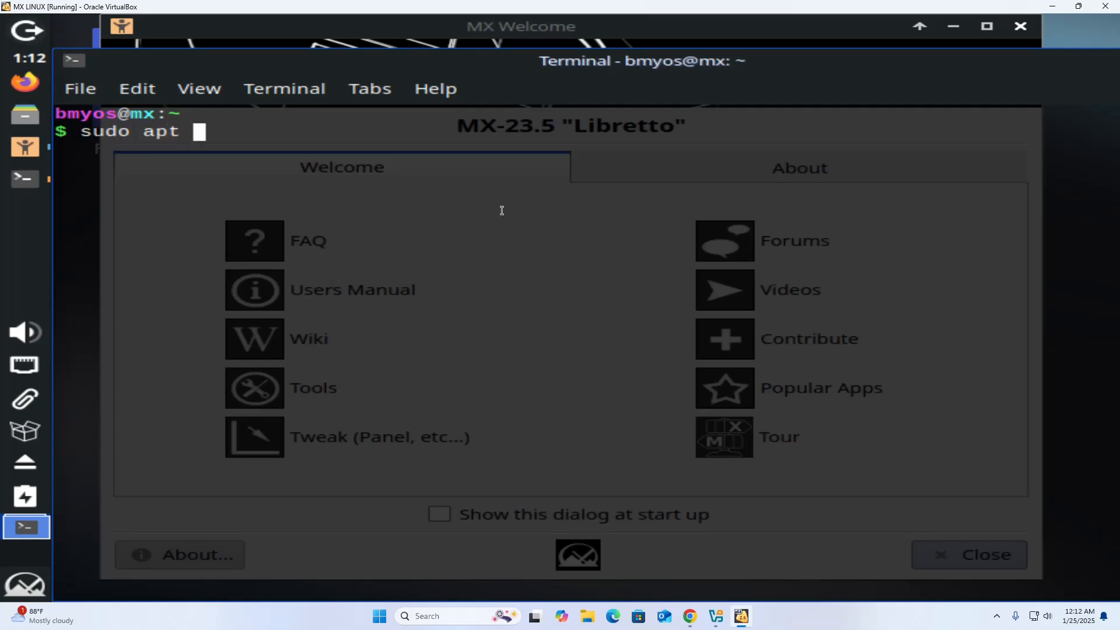
text(update)
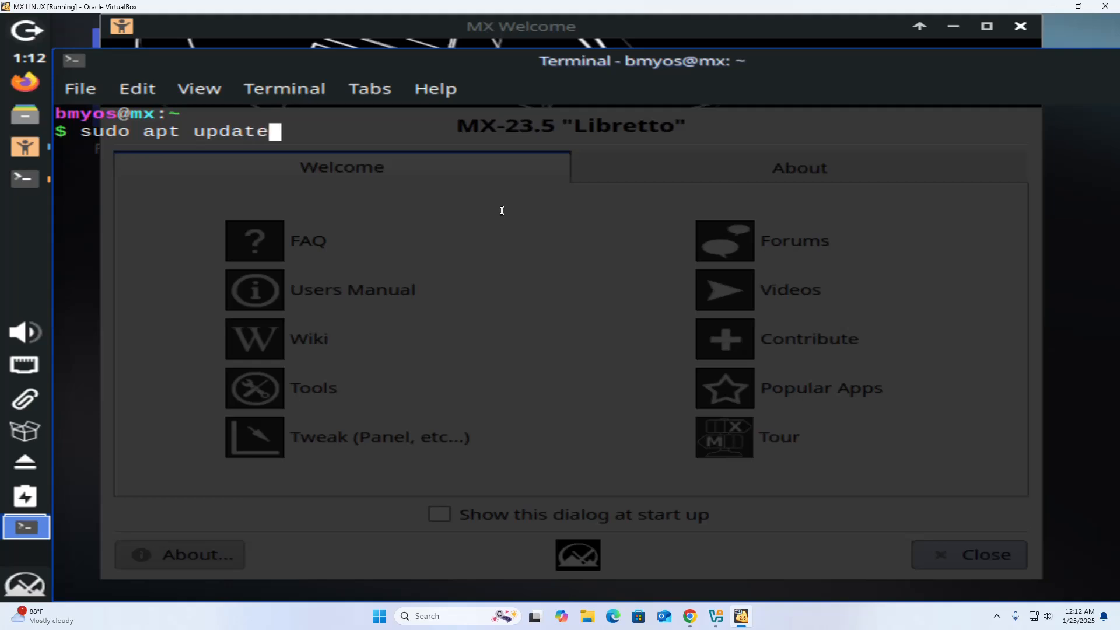
key(Return)
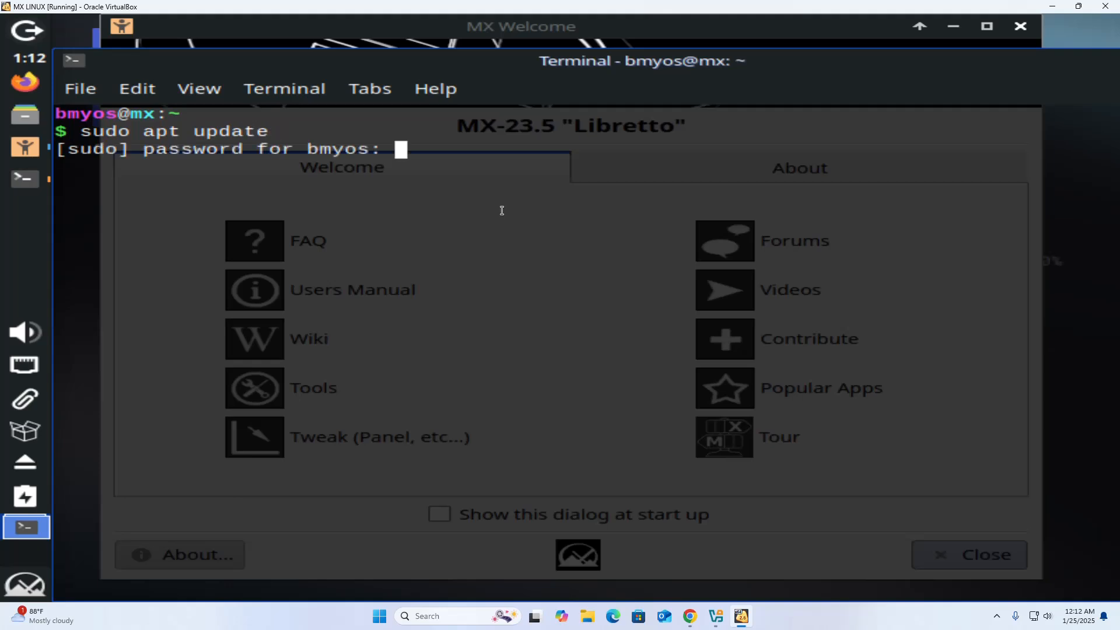
text(********)
key(Return)
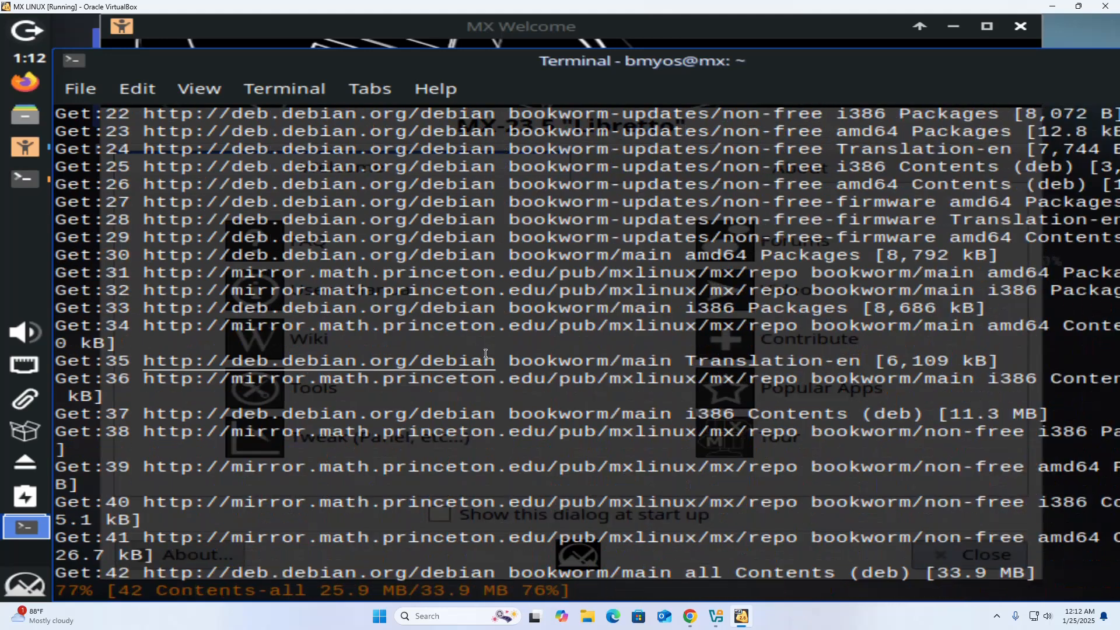
- In the Display settings, set the resolution to 1600x900, apply, and keep the configuration
click(31, 587)
text(de)
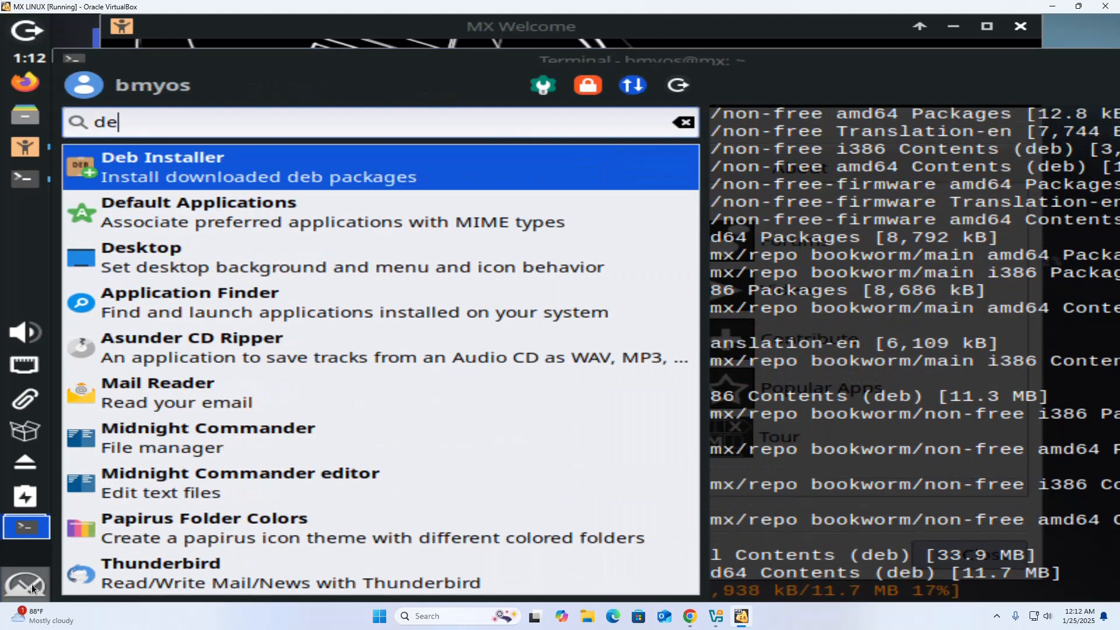
key(BackSpace)
text(ispl)
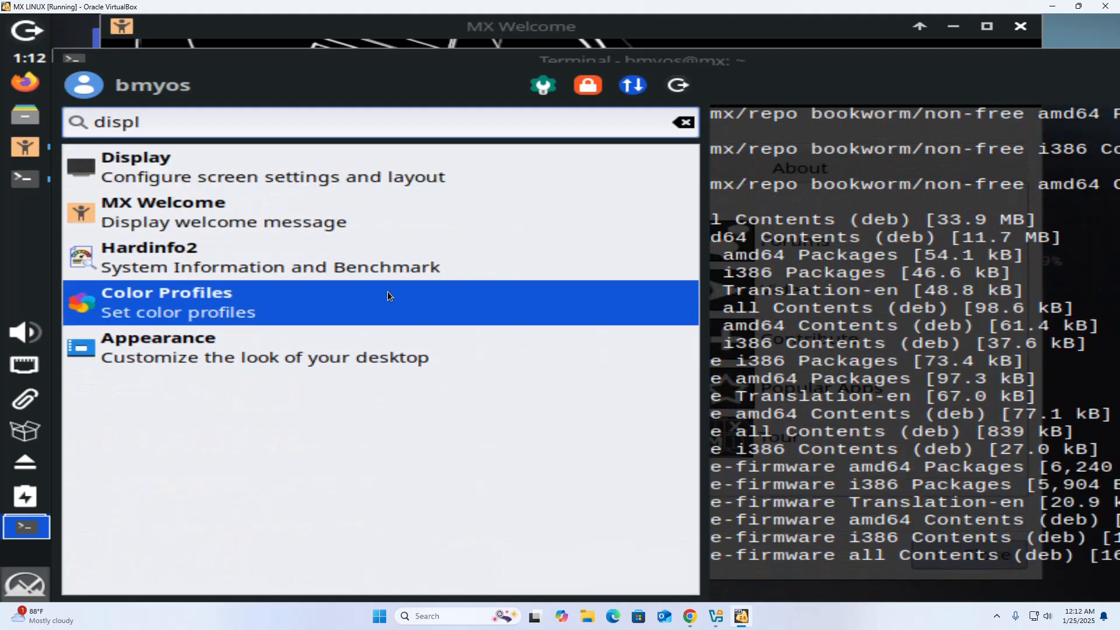
click(400, 162)
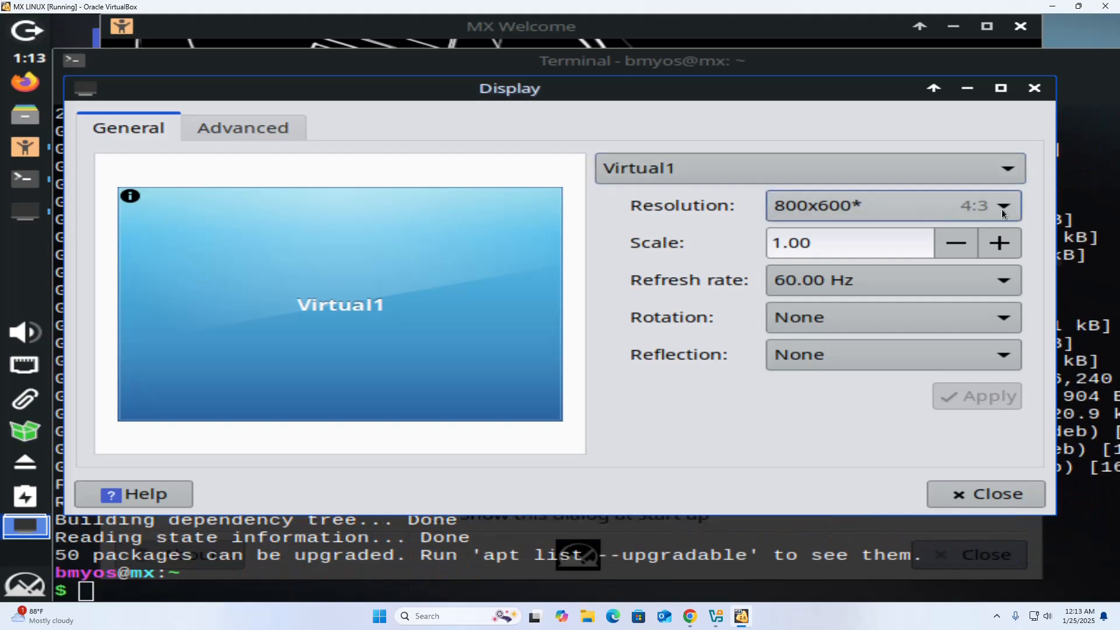
click(1003, 207)
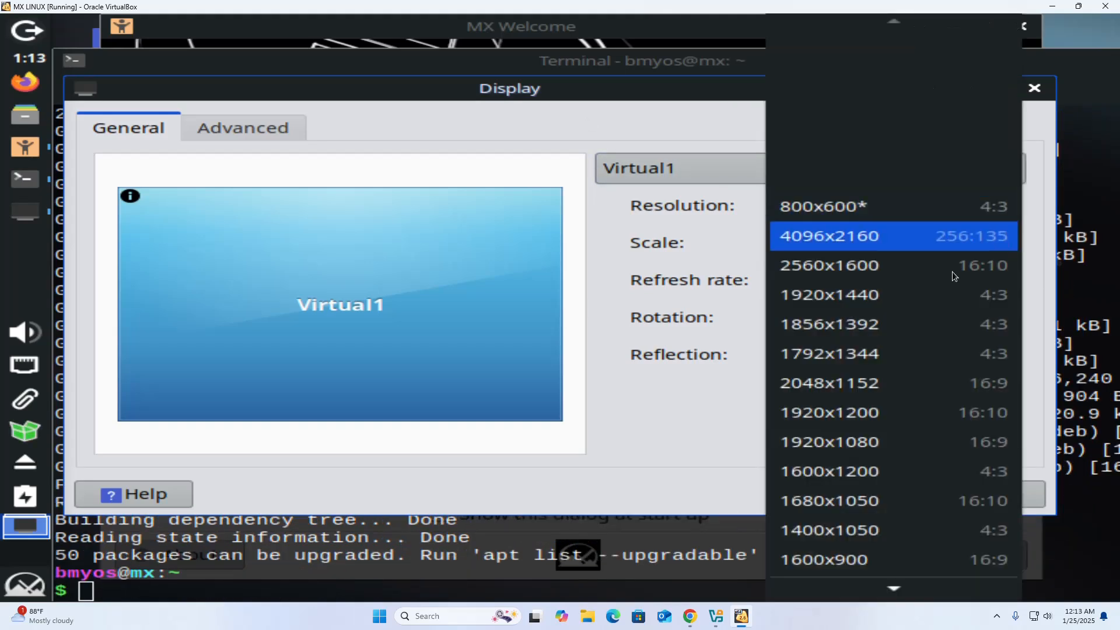
scroll(845, 502, down, 1)
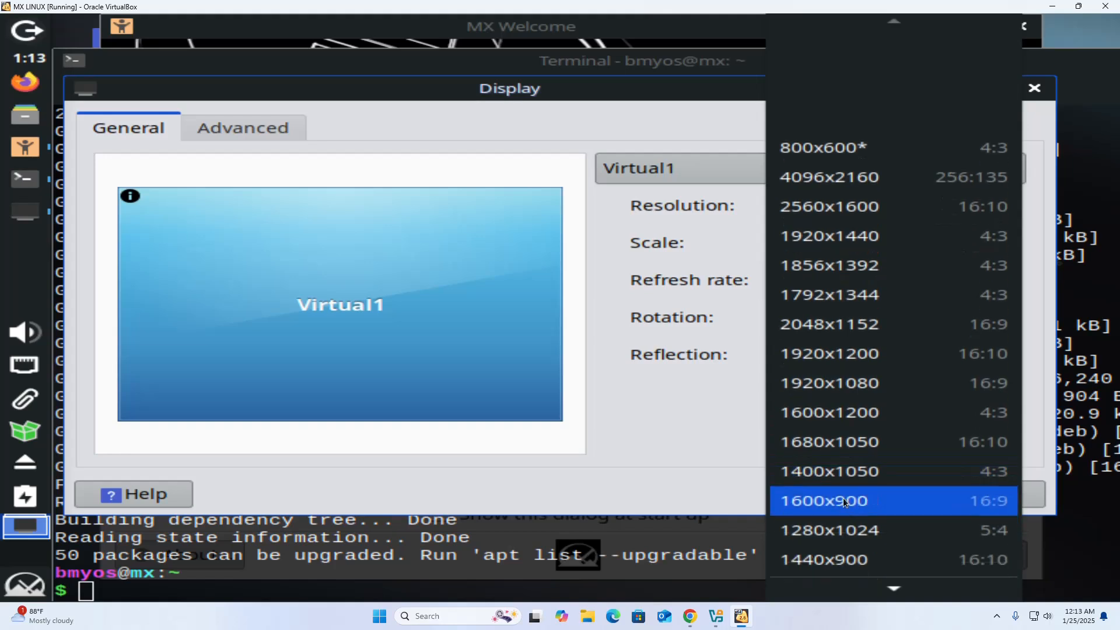
click(843, 502)
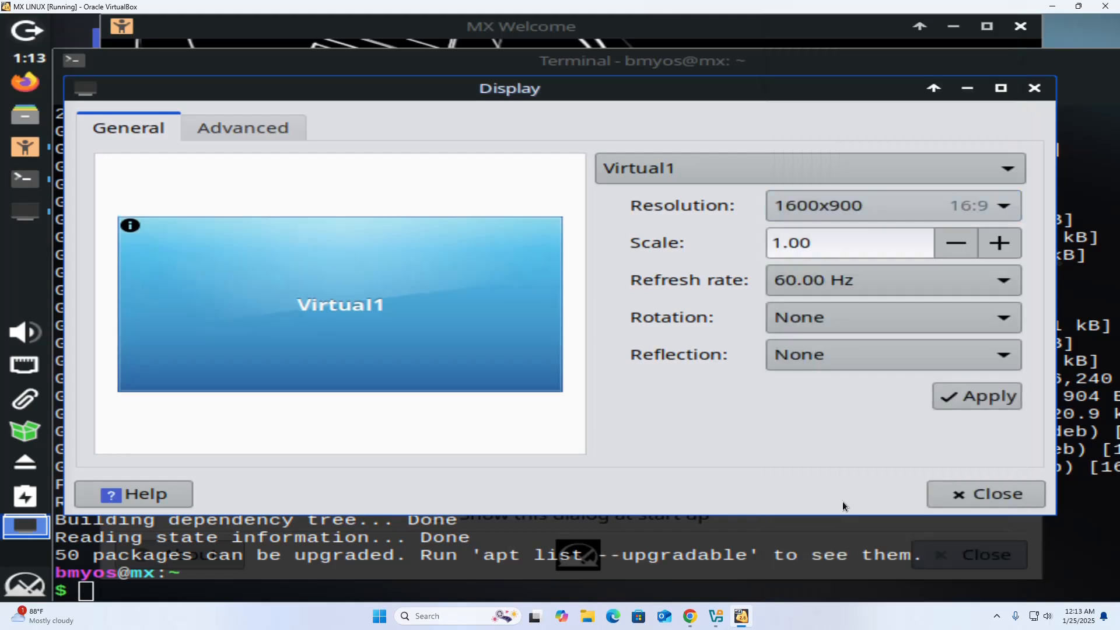
click(968, 397)
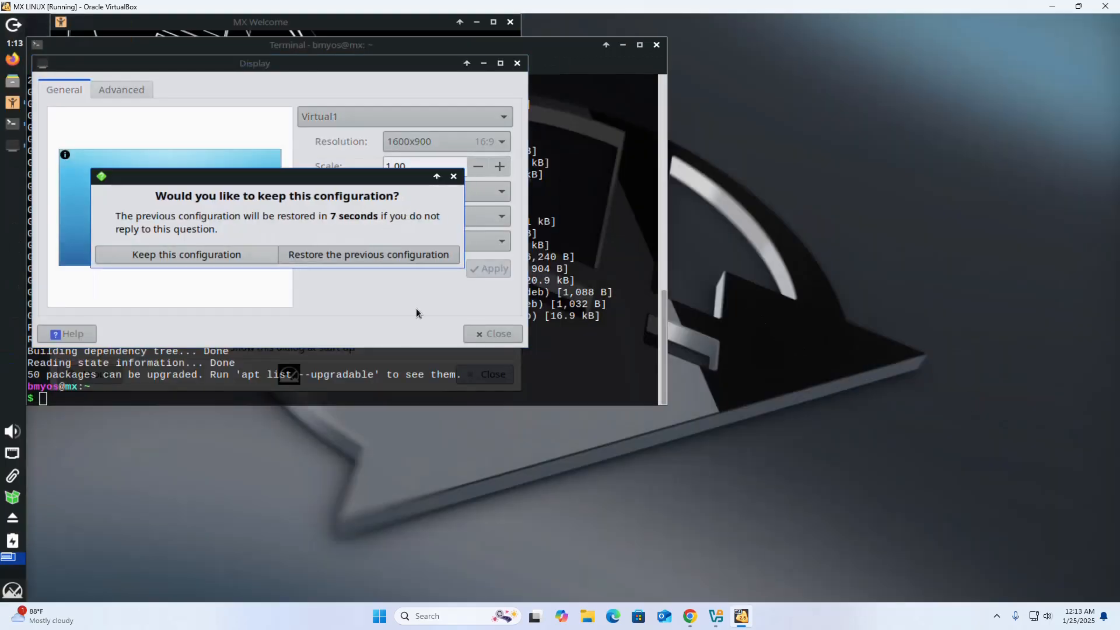
click(223, 256)
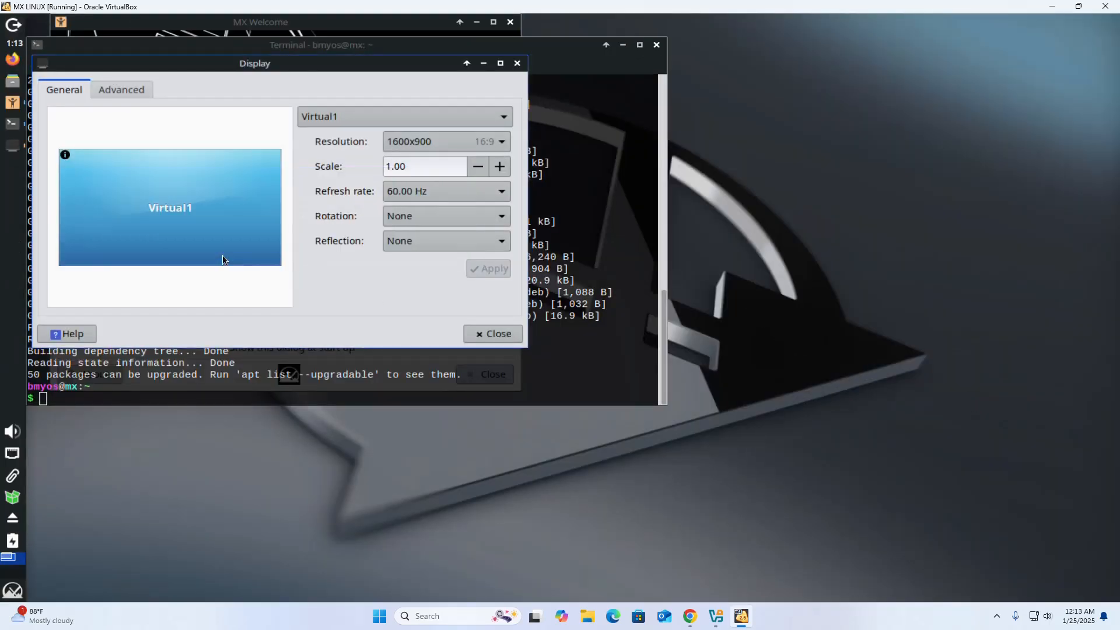
click(501, 333)
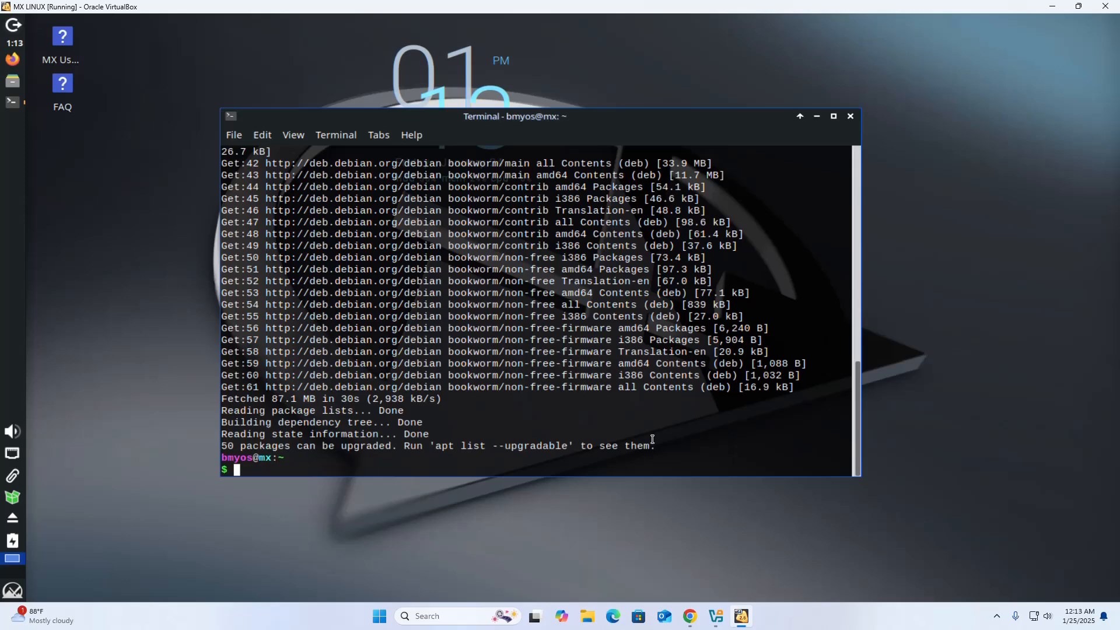
- Install neofetch with 'sudo apt install neofetch', confirming Y, then run neofetch
text(neofetch)
key(Return)
triple_click(465, 451)
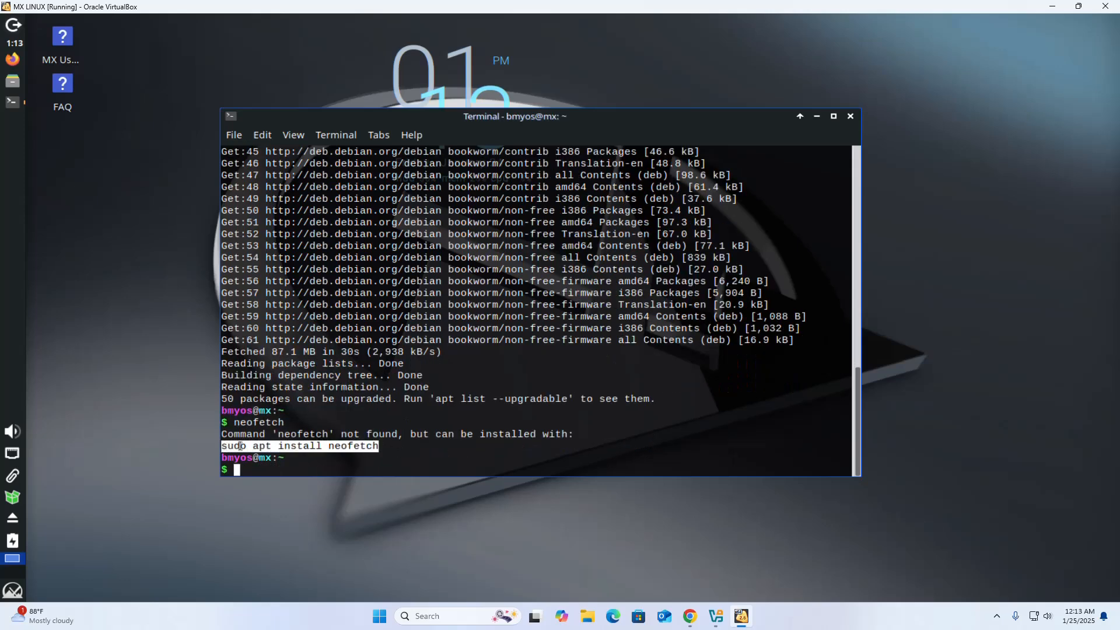
right_click(439, 451)
click(485, 274)
key(Return)
text(Y)
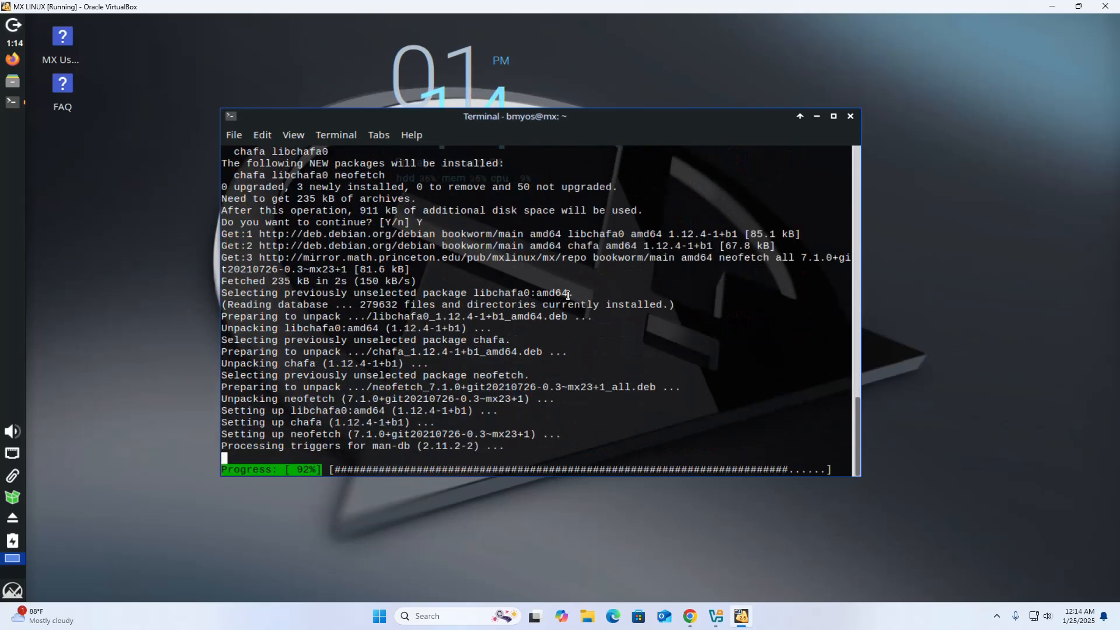
text(neofetch)
key(Return)
drag(588, 133, 545, 245)
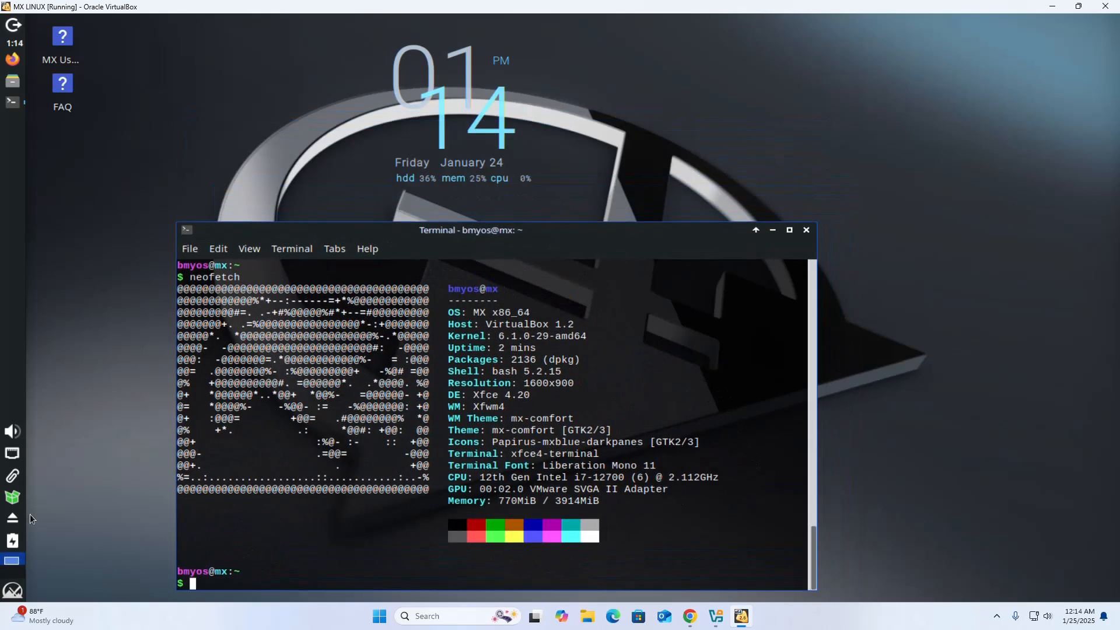
- Shut down MX Linux from the menu's Log Out options
click(11, 561)
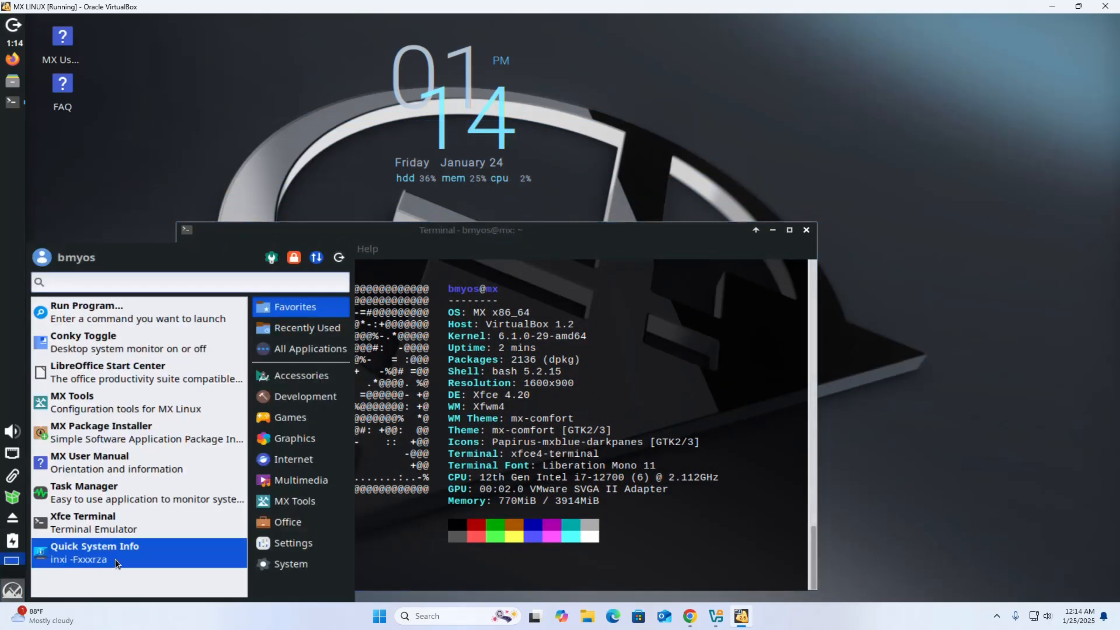
click(339, 257)
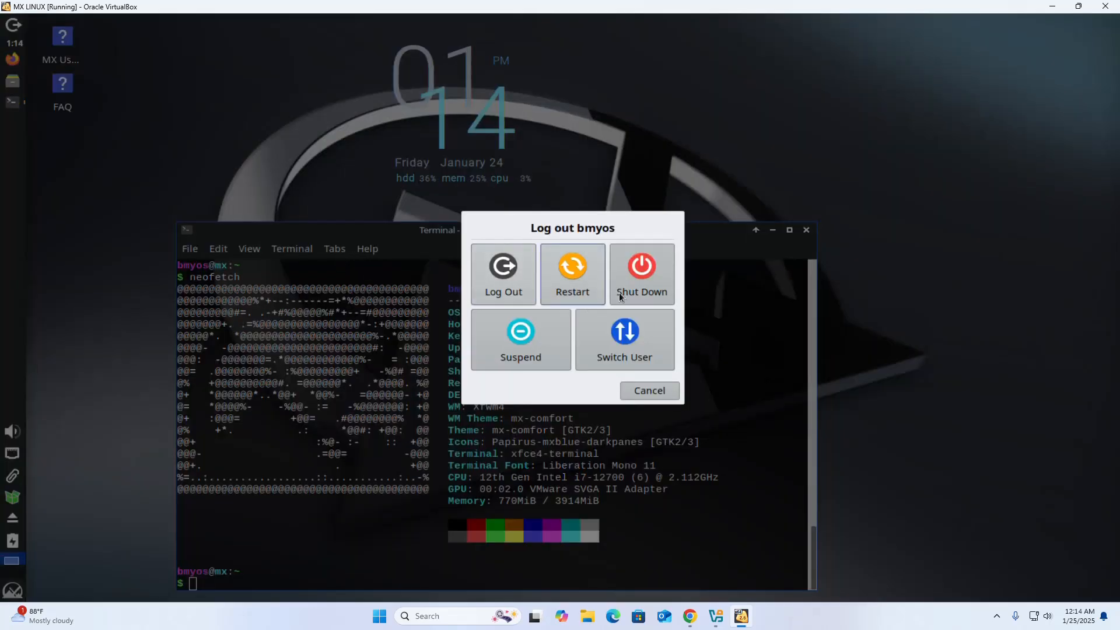
click(640, 268)
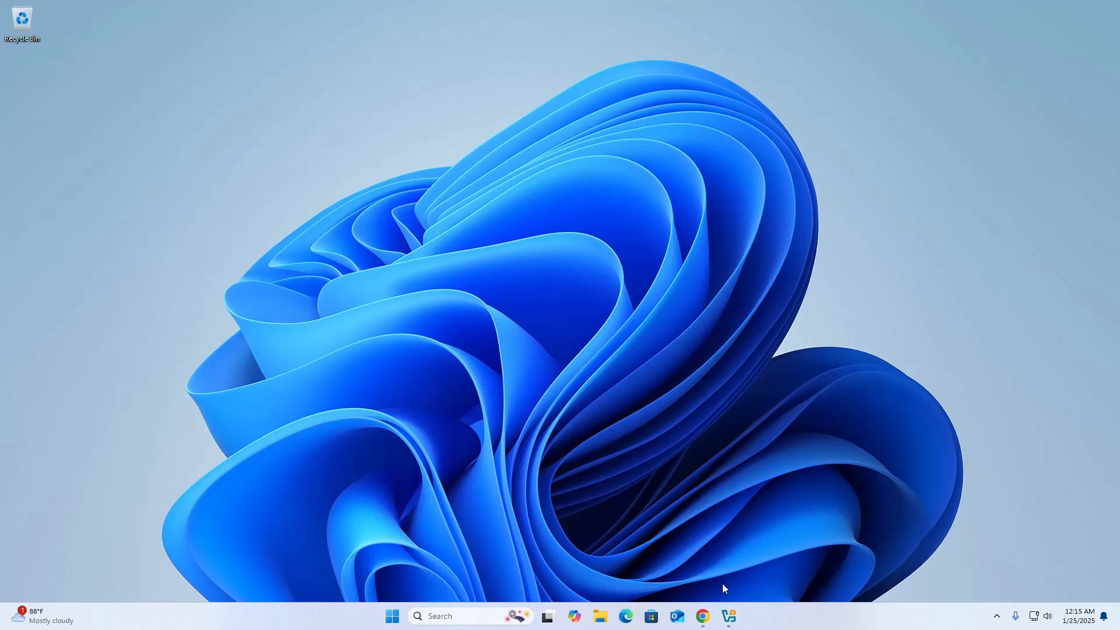
- Bring up VirtualBox Manager from the taskbar in a restored smaller window and reveal hidden tray icons
click(728, 616)
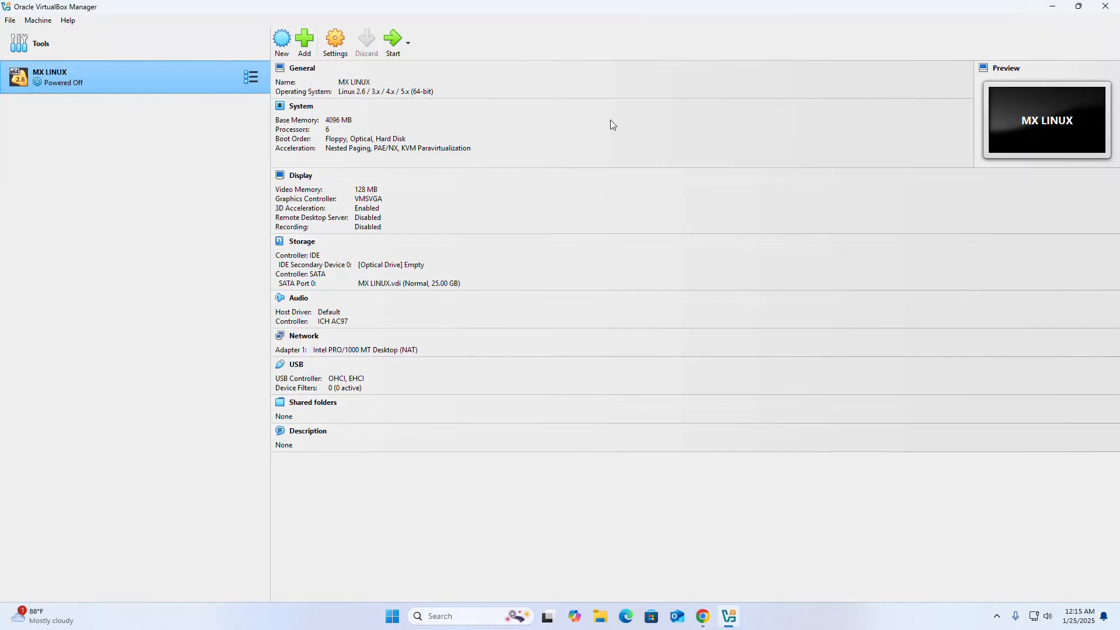
click(1079, 6)
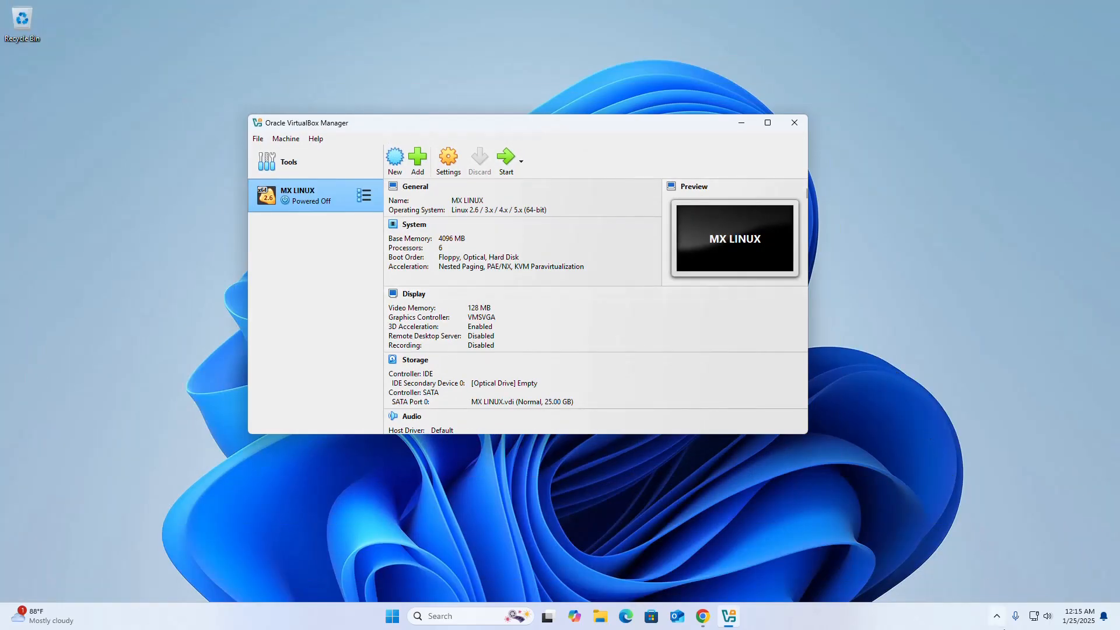
click(996, 617)
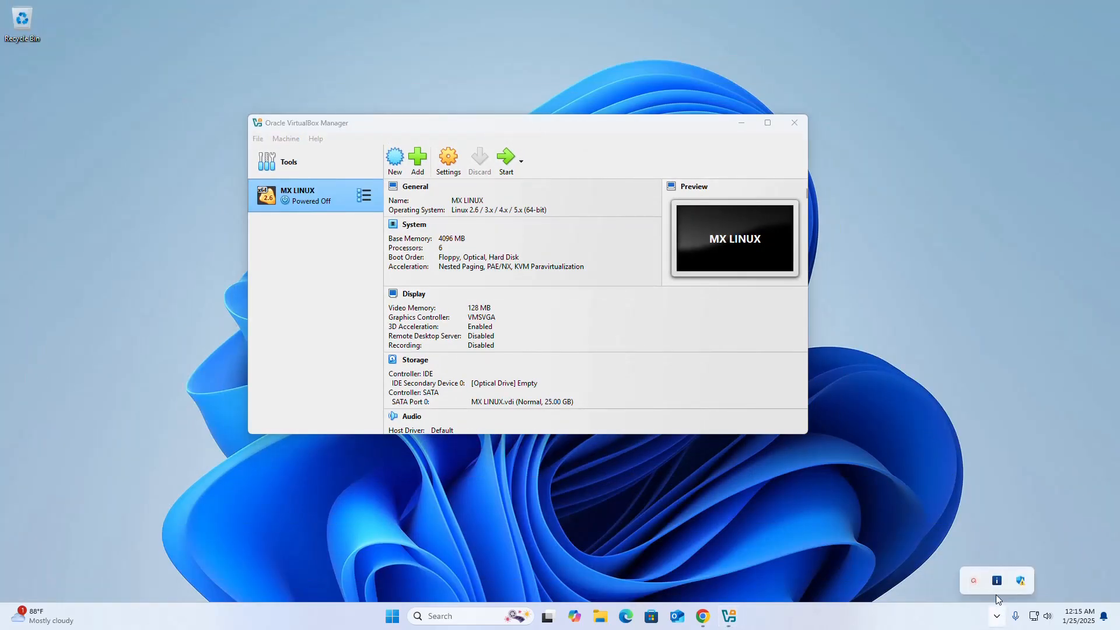